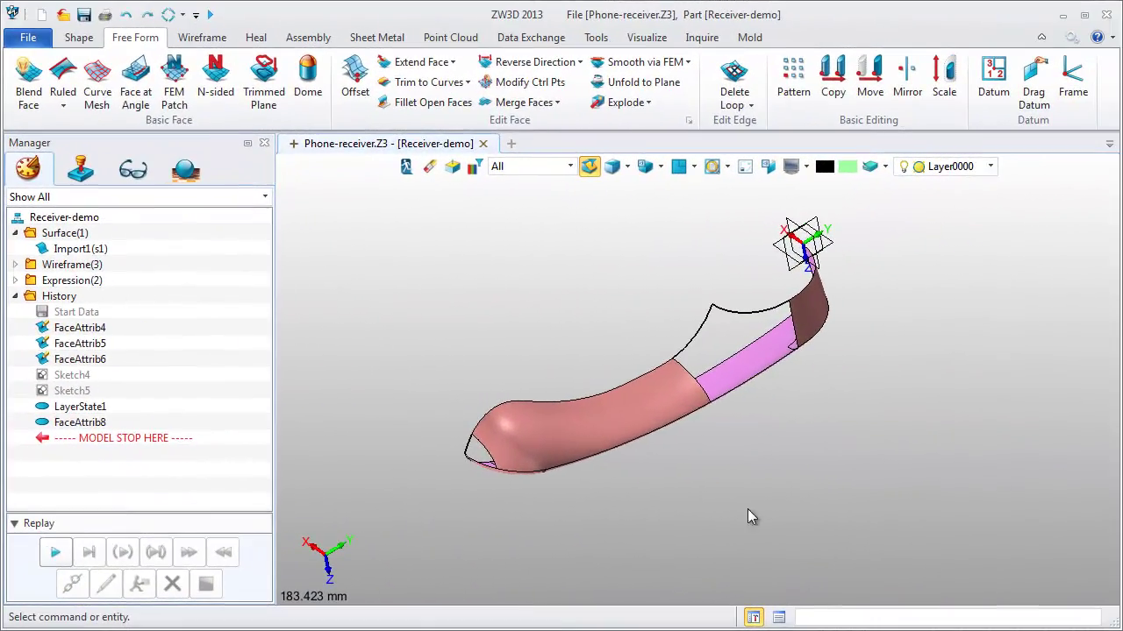
Step: Extrude the curve at the open front tip of the receiver from -5 to 0 mm as a reference face
middle_click_drag(786, 502, 331, 499)
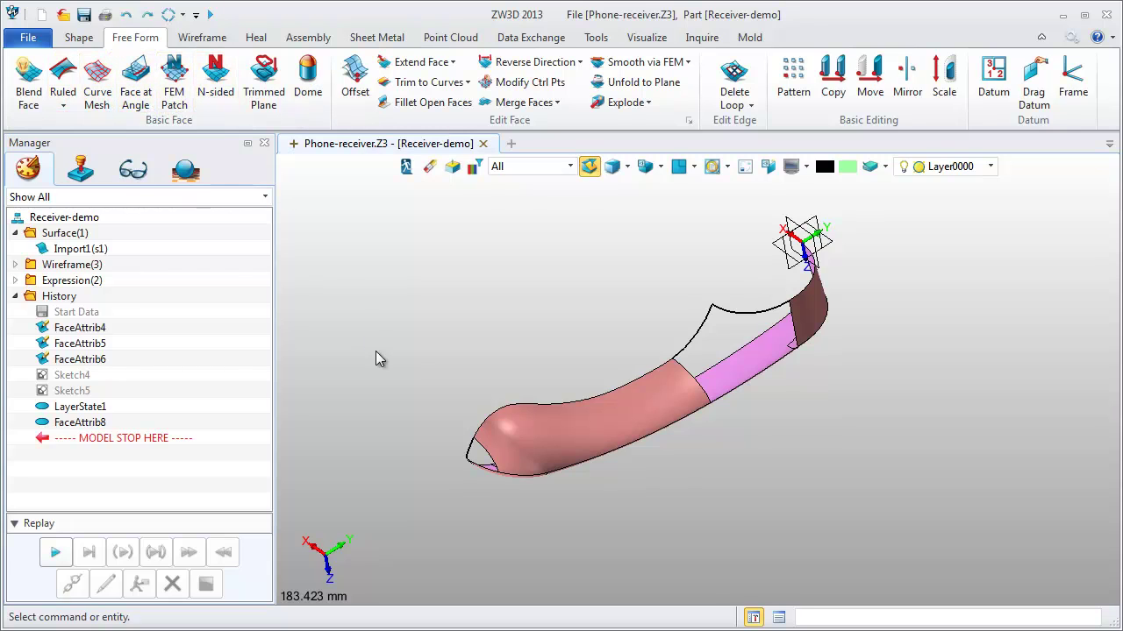
scroll(465, 469, "up", 2)
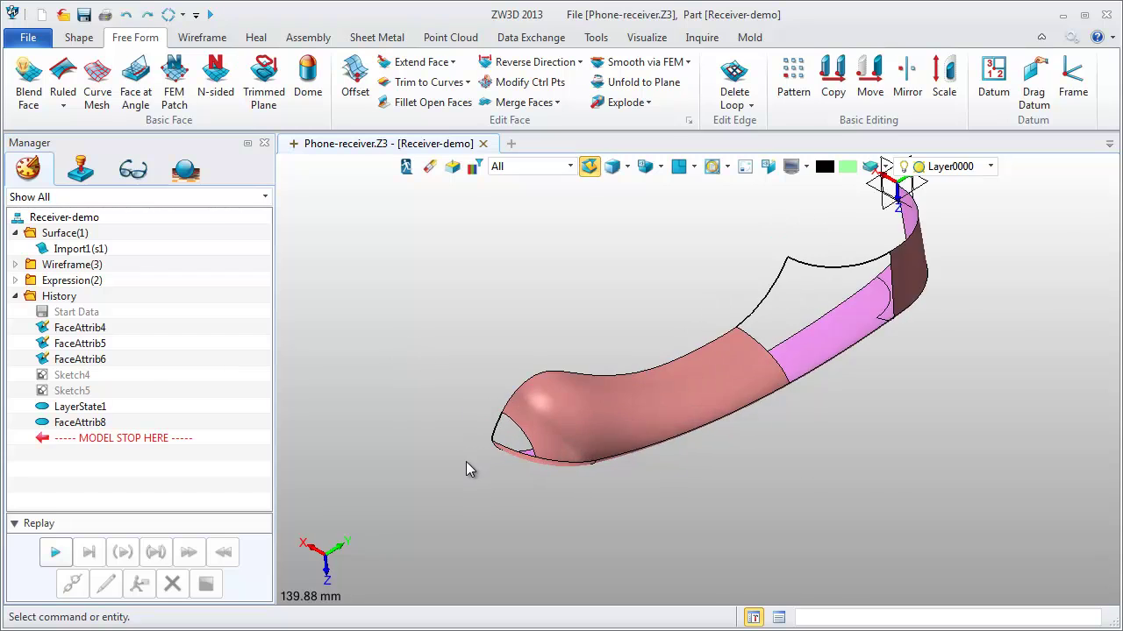
scroll(465, 463, "up", 3)
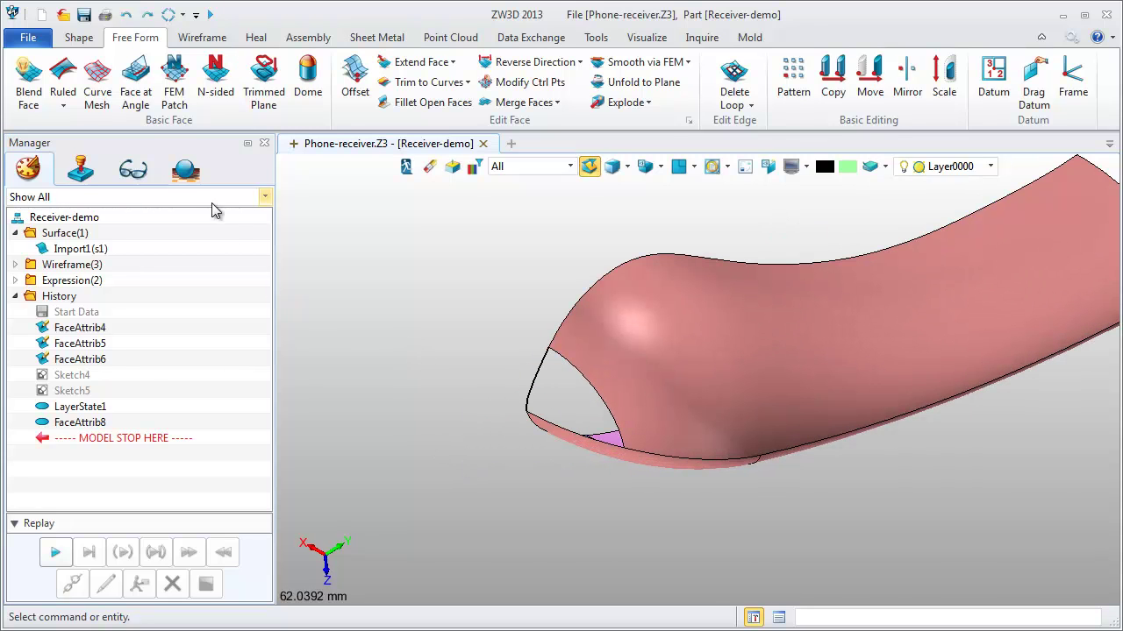
left_click(78, 37)
left_click(44, 101)
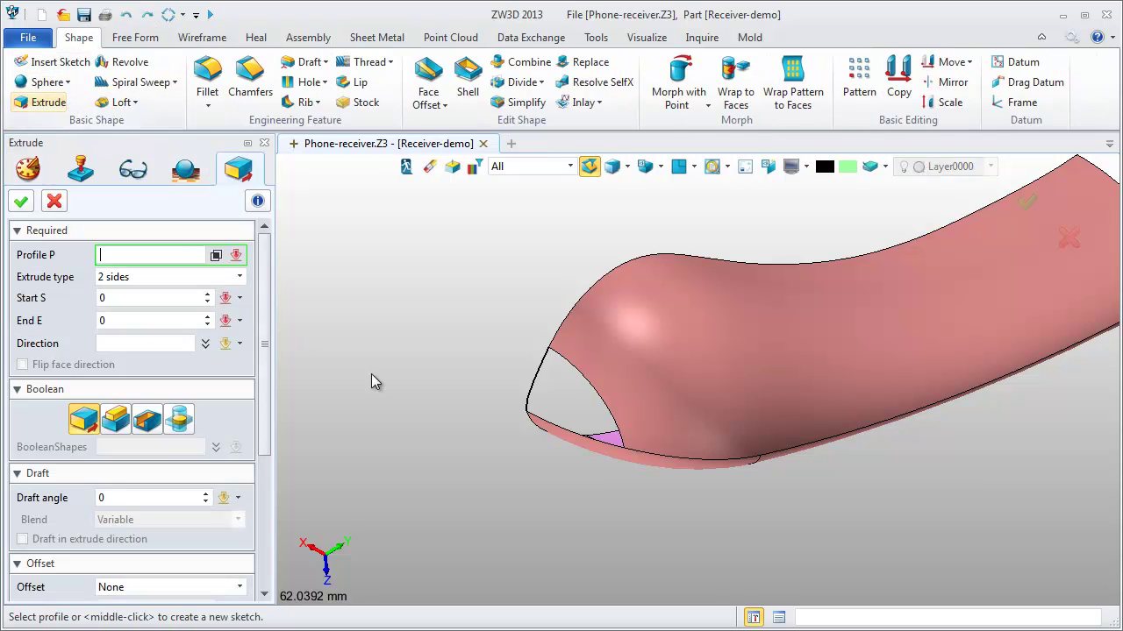
left_click(535, 388)
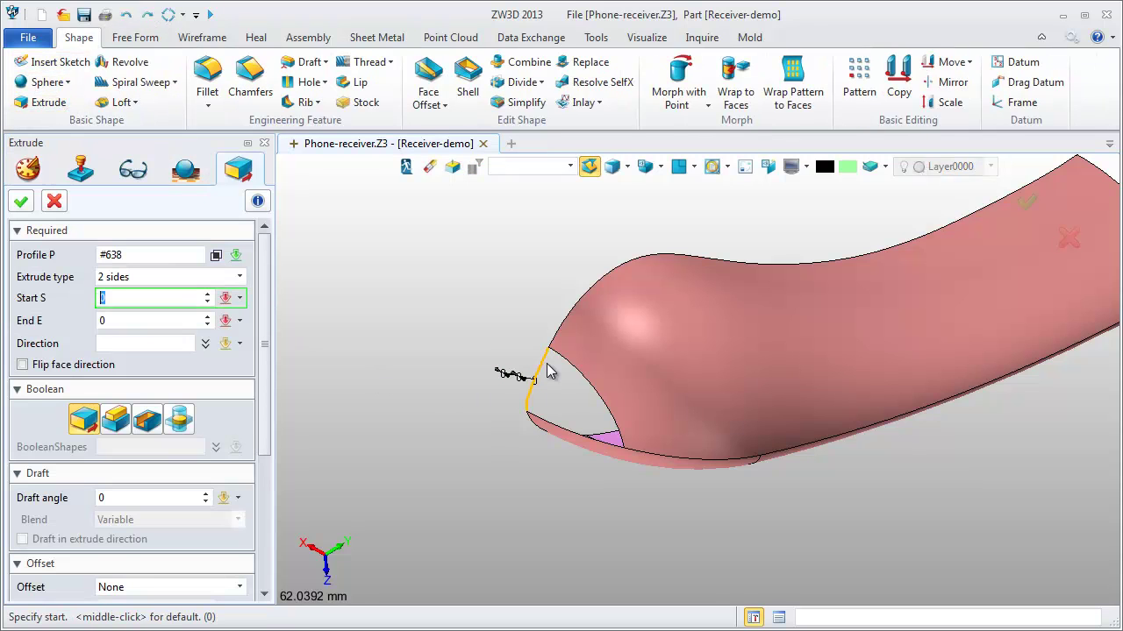
type("-5")
key("Return")
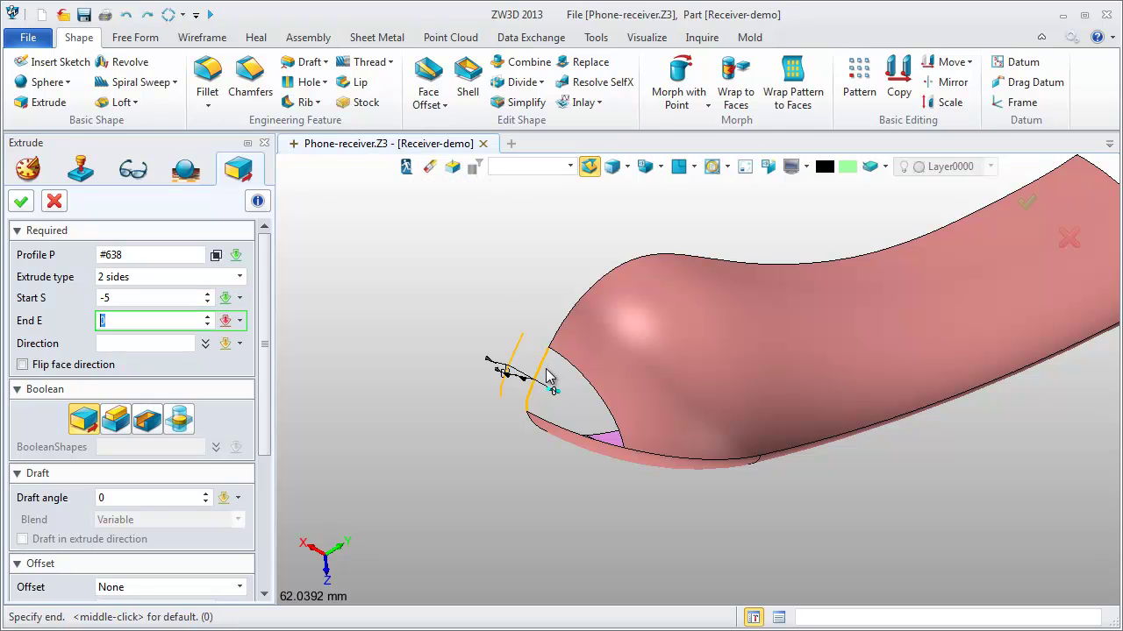
type("0")
key("Return")
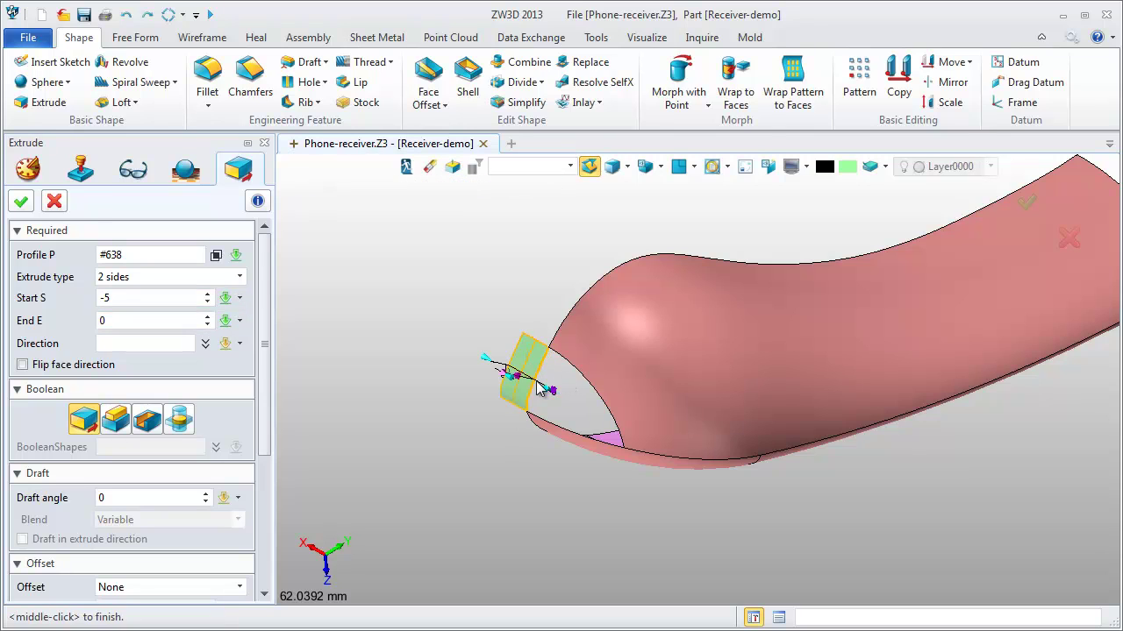
left_click(21, 201)
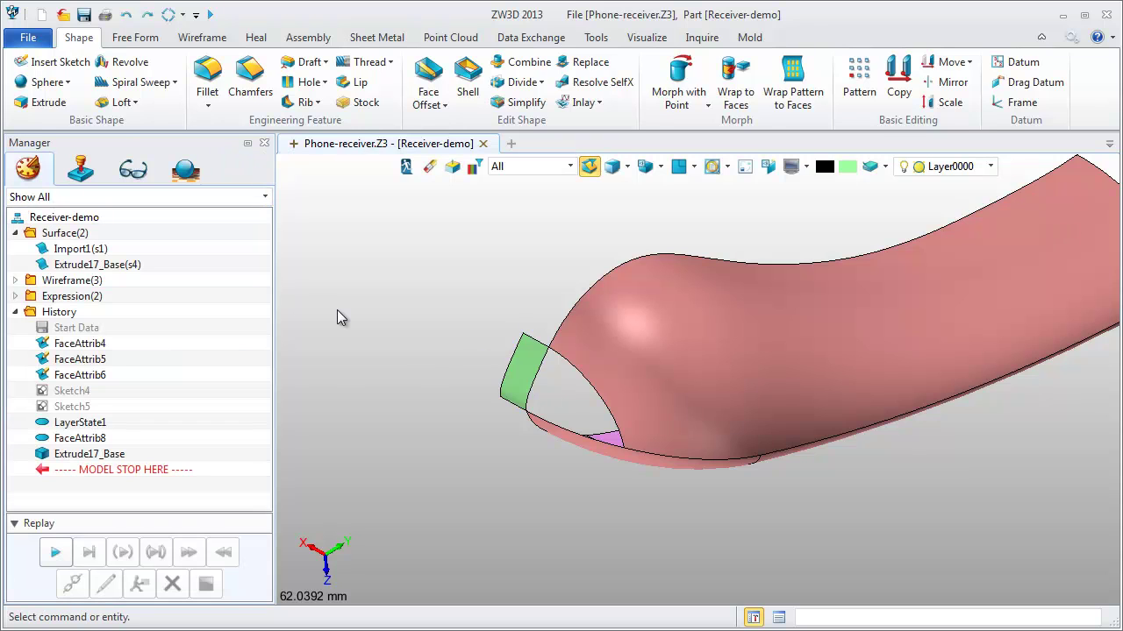
Step: Set up an FEM patch over the three edges of the tip opening, accepting U and V degree 3
left_click(140, 38)
left_click(175, 84)
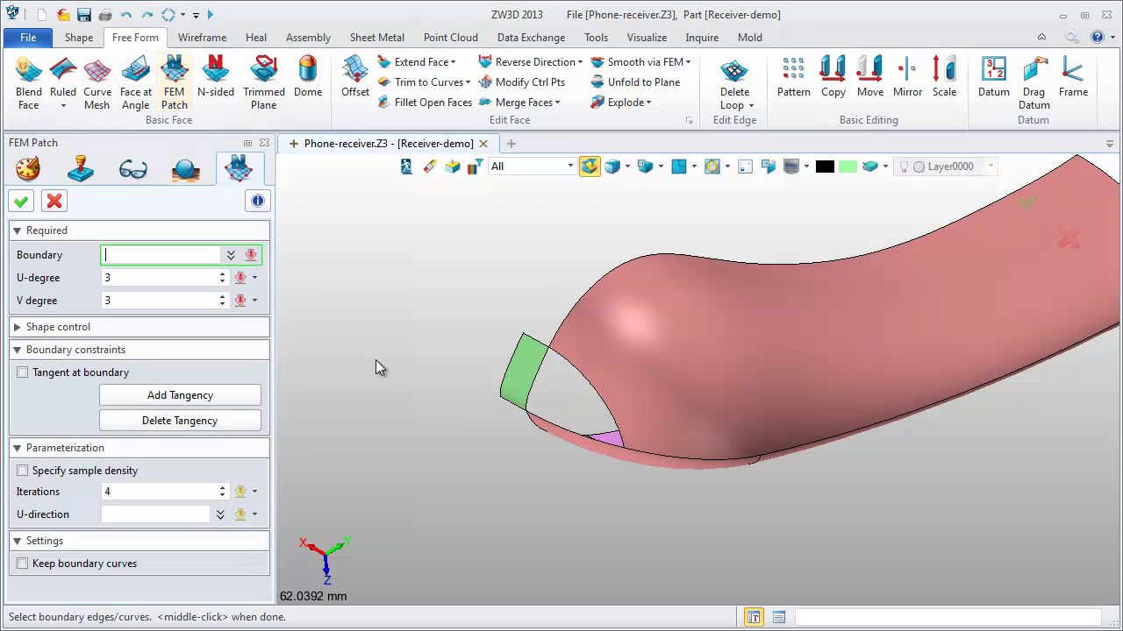
left_click(571, 430)
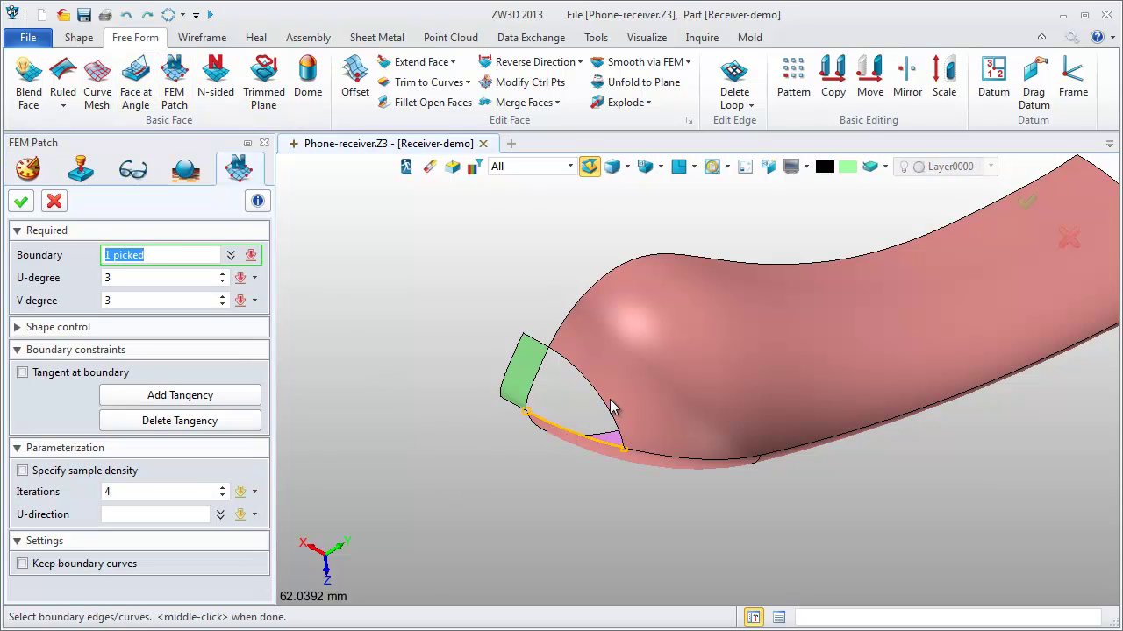
left_click(602, 403)
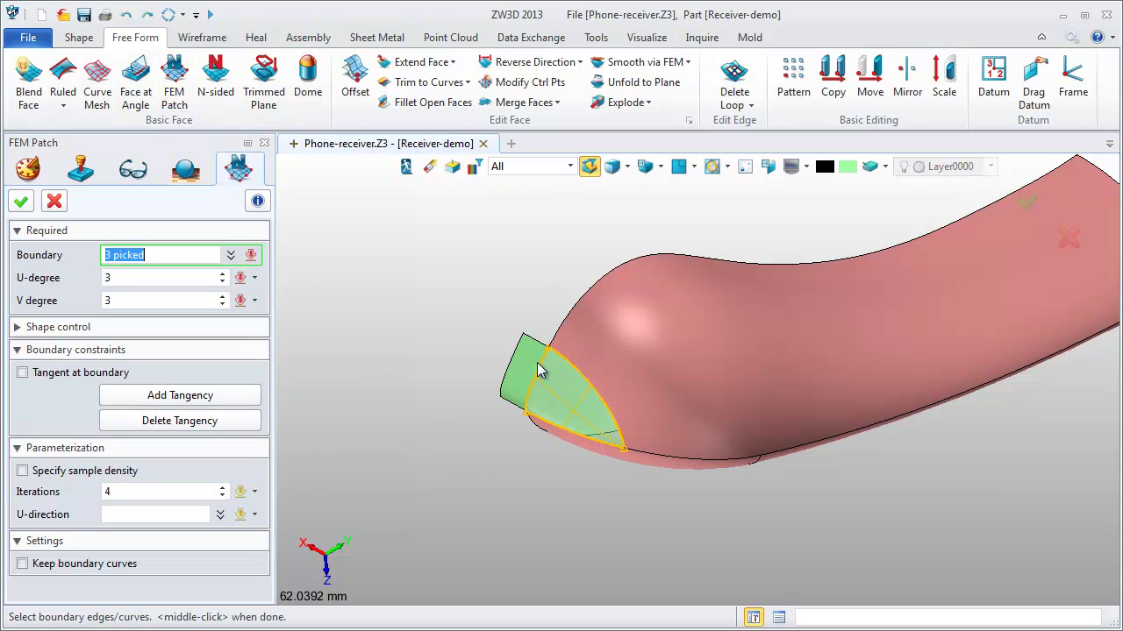
middle_click(442, 388)
middle_click(434, 389)
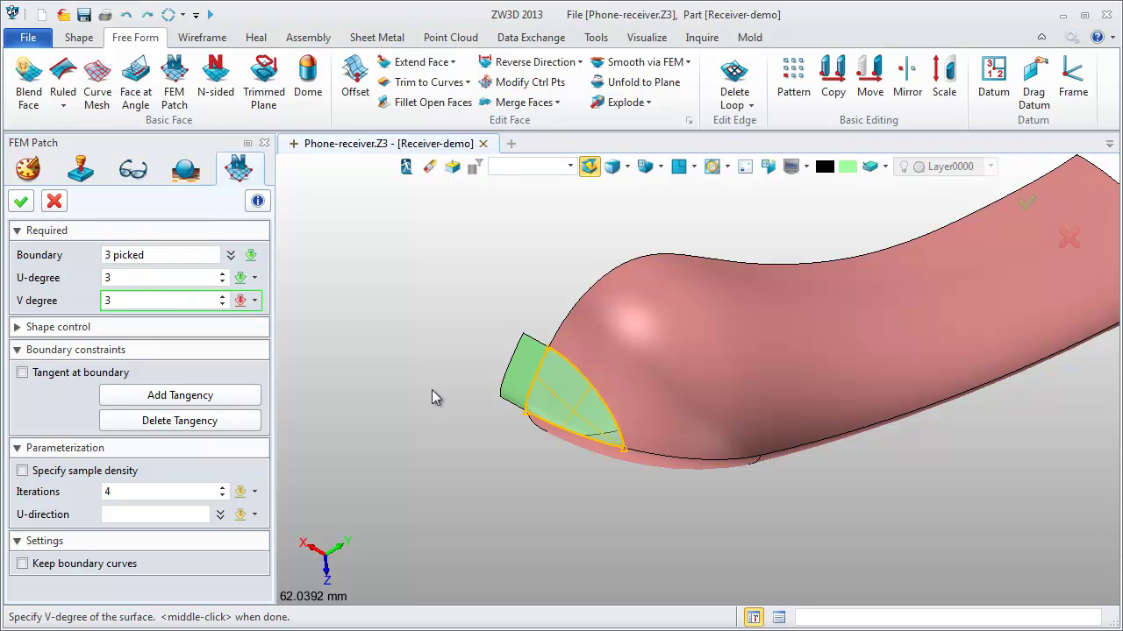
middle_click(432, 389)
Step: Add a Tangent constraint between the patch's curved upper edge and the adjoining red receiver face
left_click(210, 396)
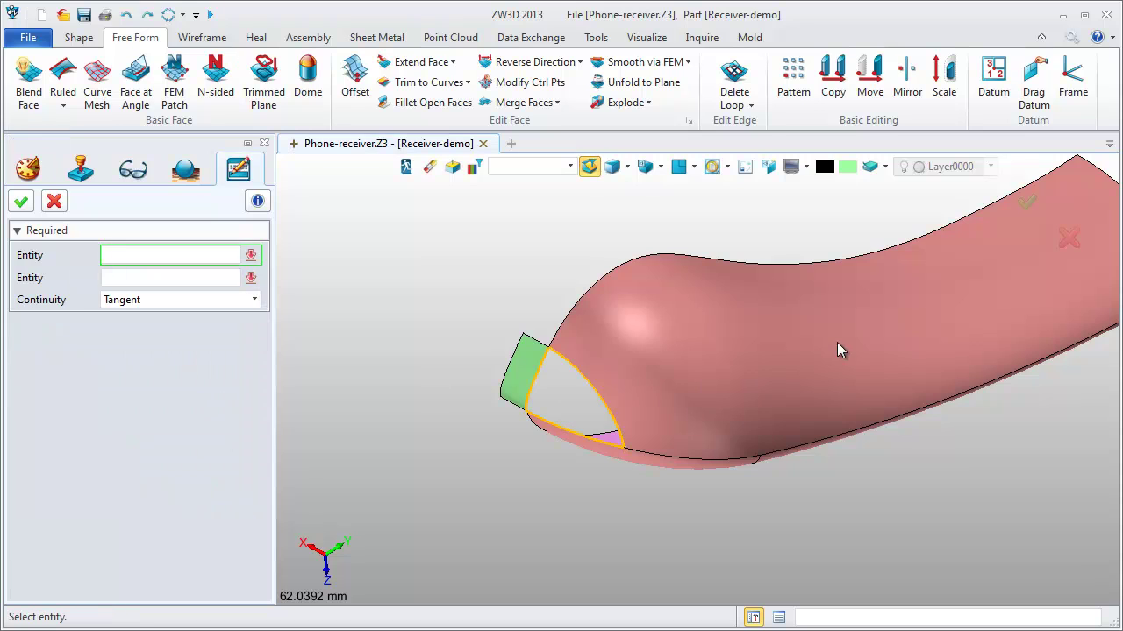
scroll(618, 401, "up", 3)
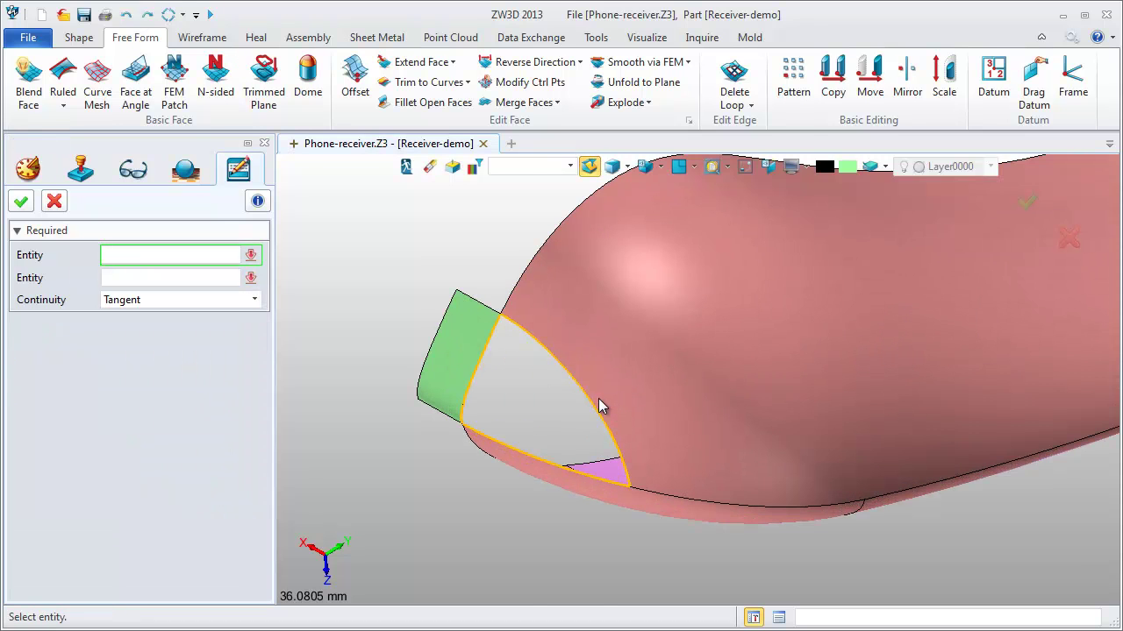
left_click(600, 405)
scroll(600, 405, "down", 2)
middle_click(600, 405)
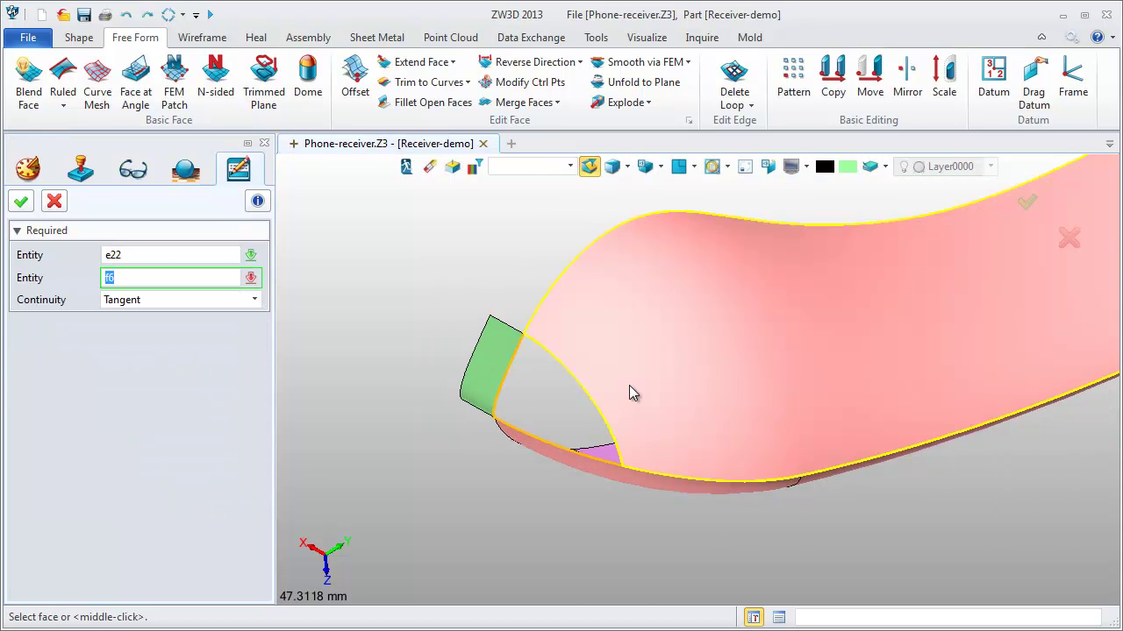
left_click(629, 385)
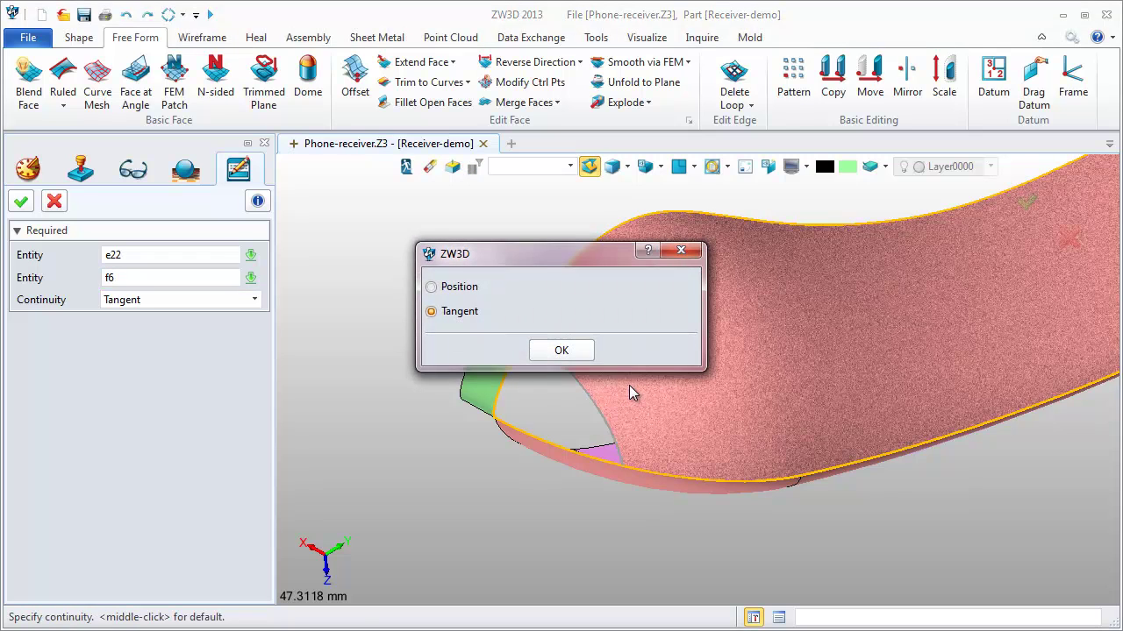
left_click(578, 351)
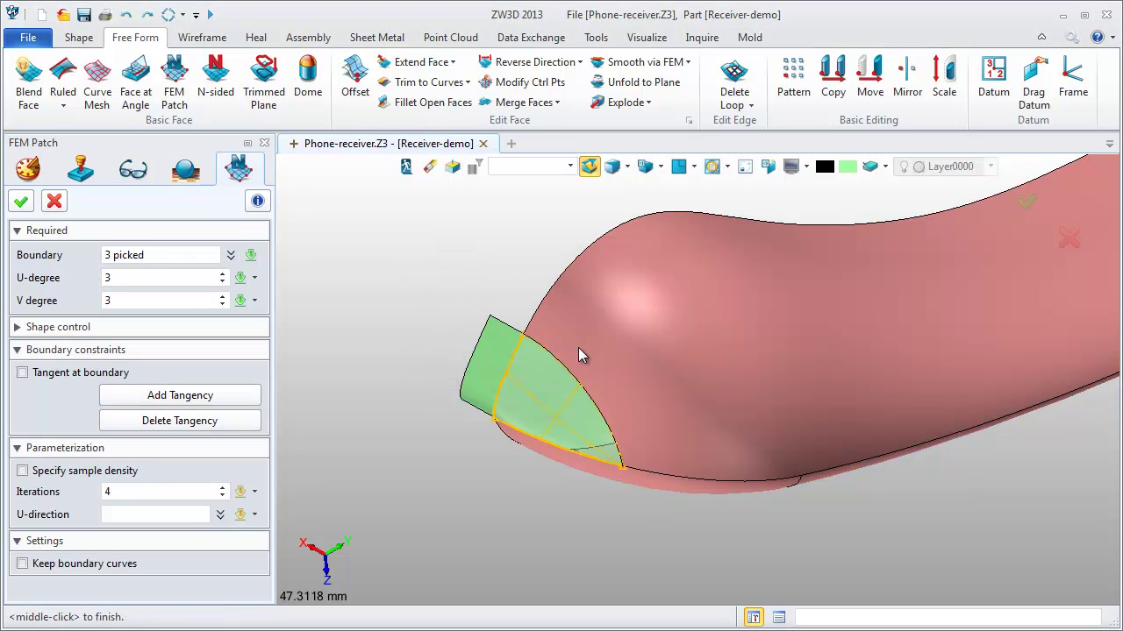
Step: Make the patch edge shared with the green extruded face tangent to that face and create the patch
left_click(233, 400)
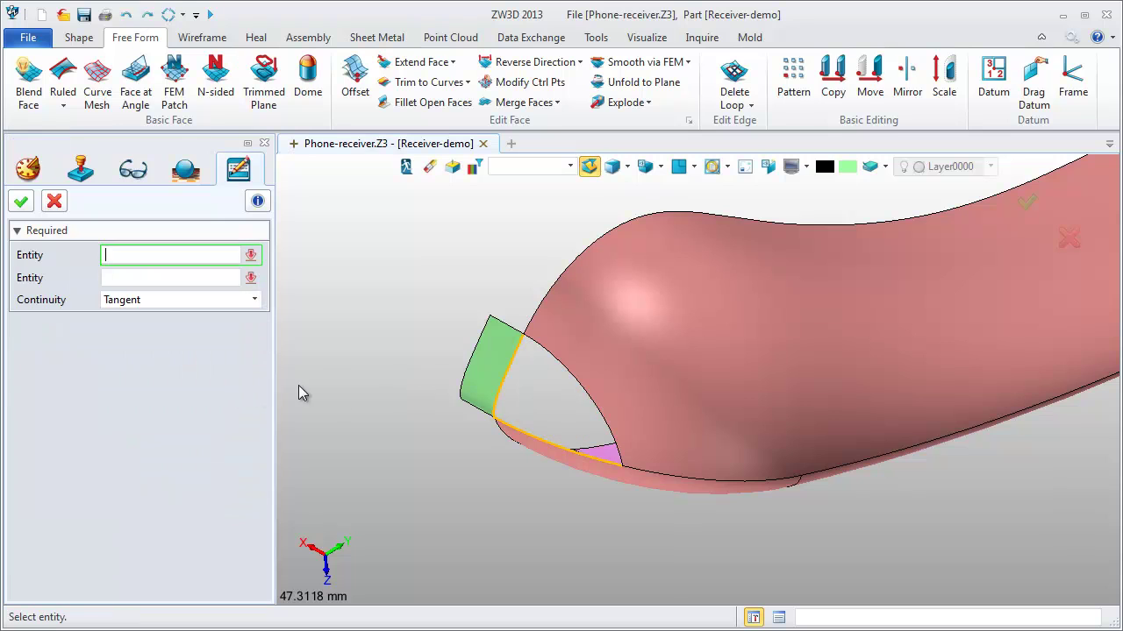
left_click(502, 386)
middle_click(505, 389)
left_click(493, 375)
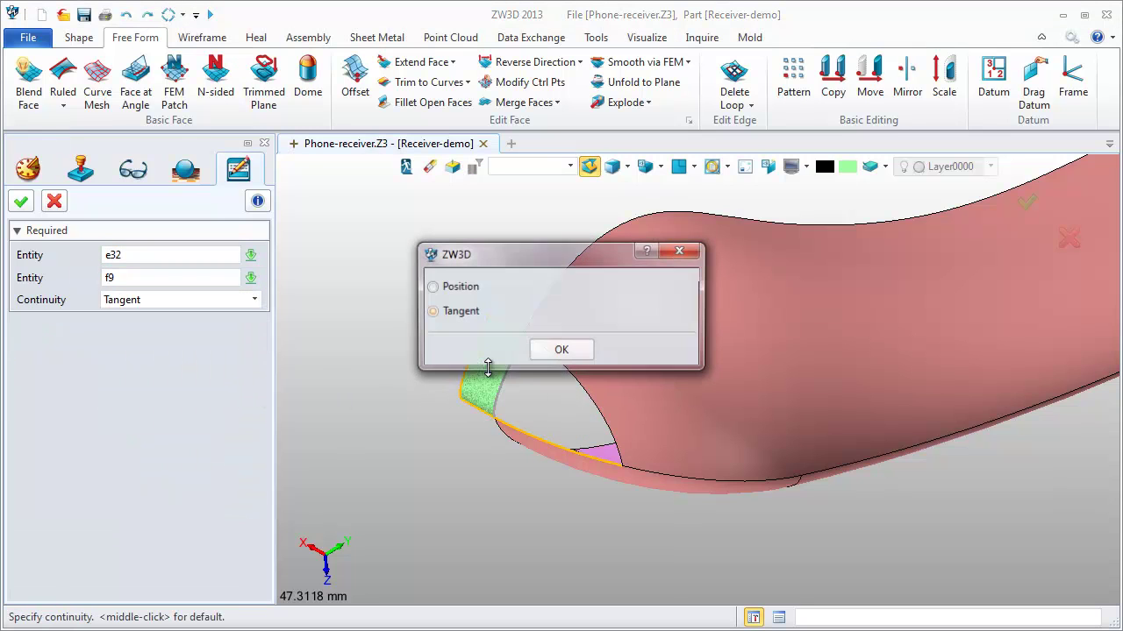
left_click(554, 353)
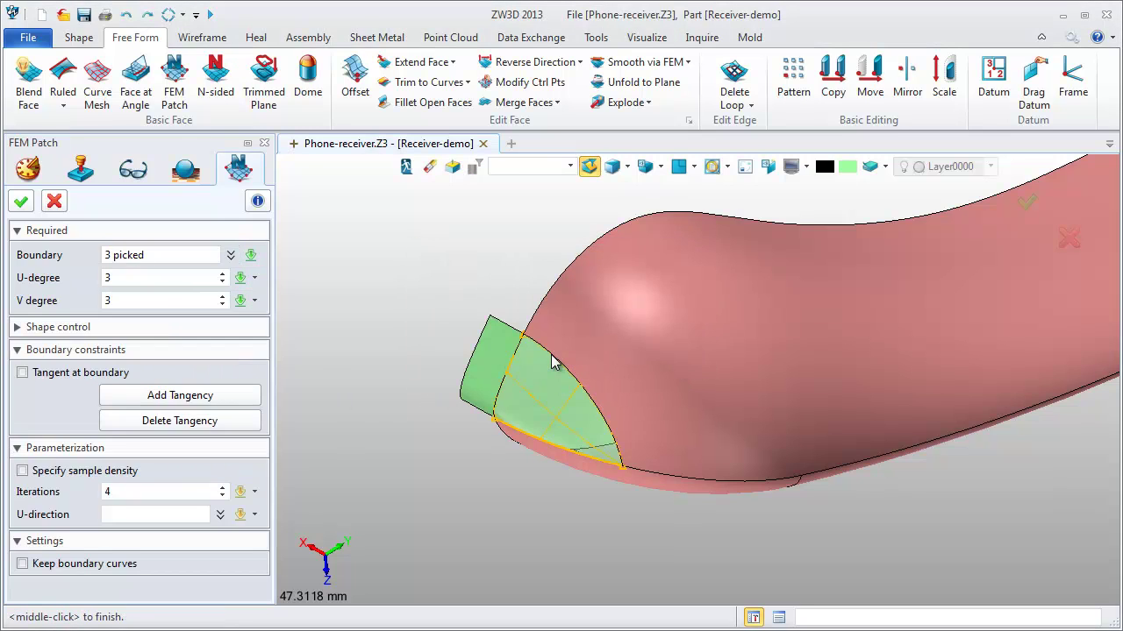
left_click(20, 204)
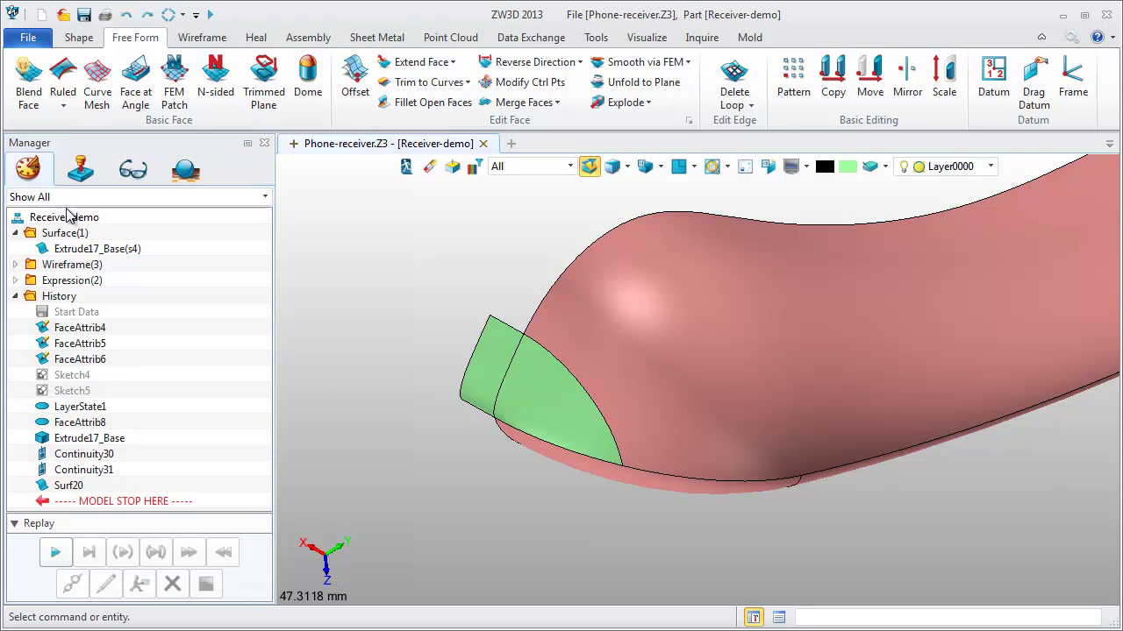
Step: Extrude the curve rising from the red face beside the larger side opening from -7 to 0 mm
scroll(527, 479, "down", 2)
scroll(526, 480, "down", 2)
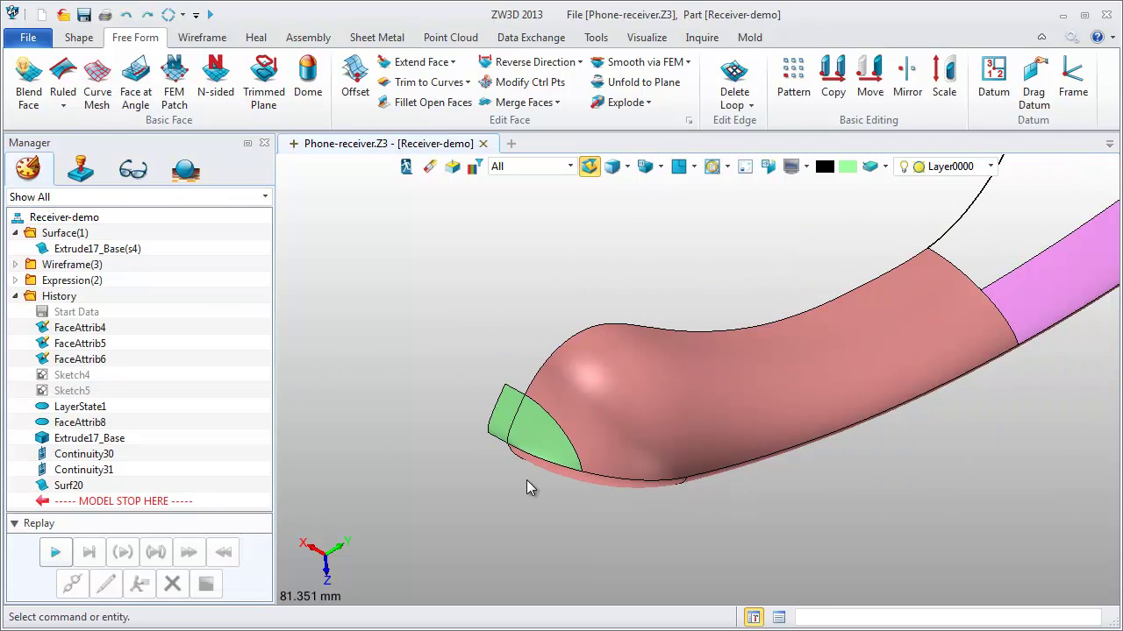
middle_click_drag(1047, 404, 913, 453)
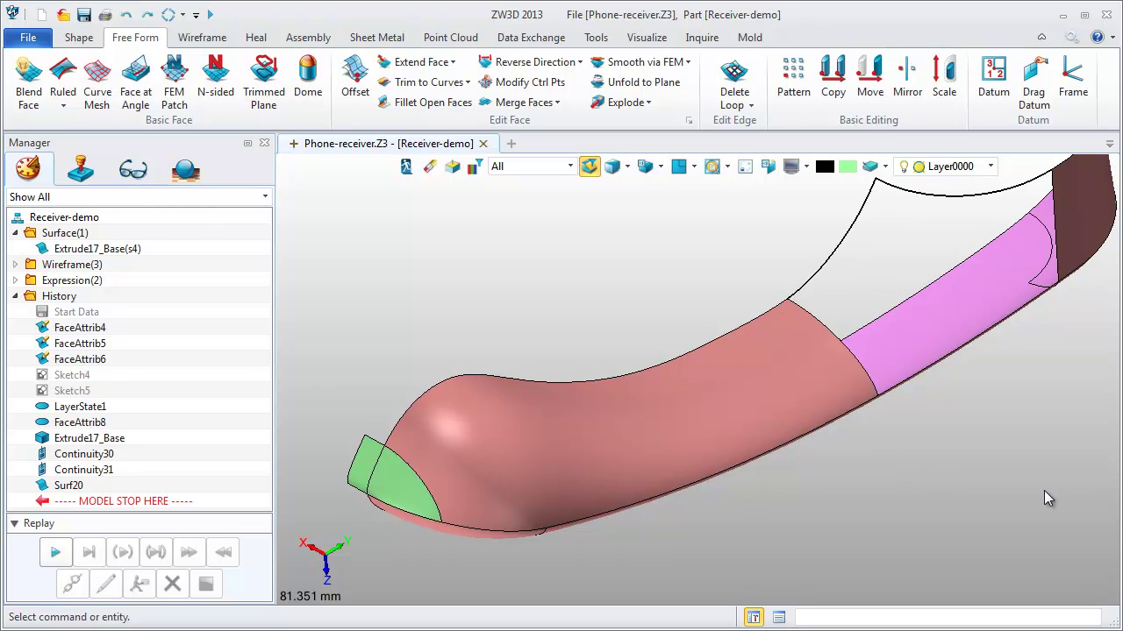
right_click_drag(1022, 441, 934, 436)
scroll(704, 437, "up", 3)
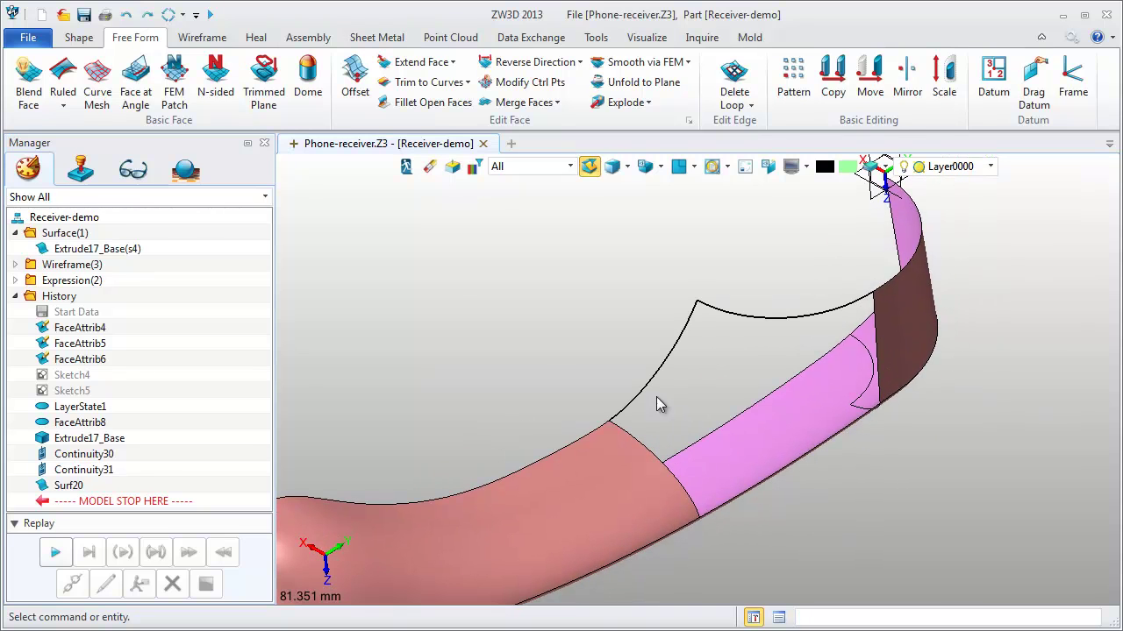
left_click(78, 37)
left_click(43, 102)
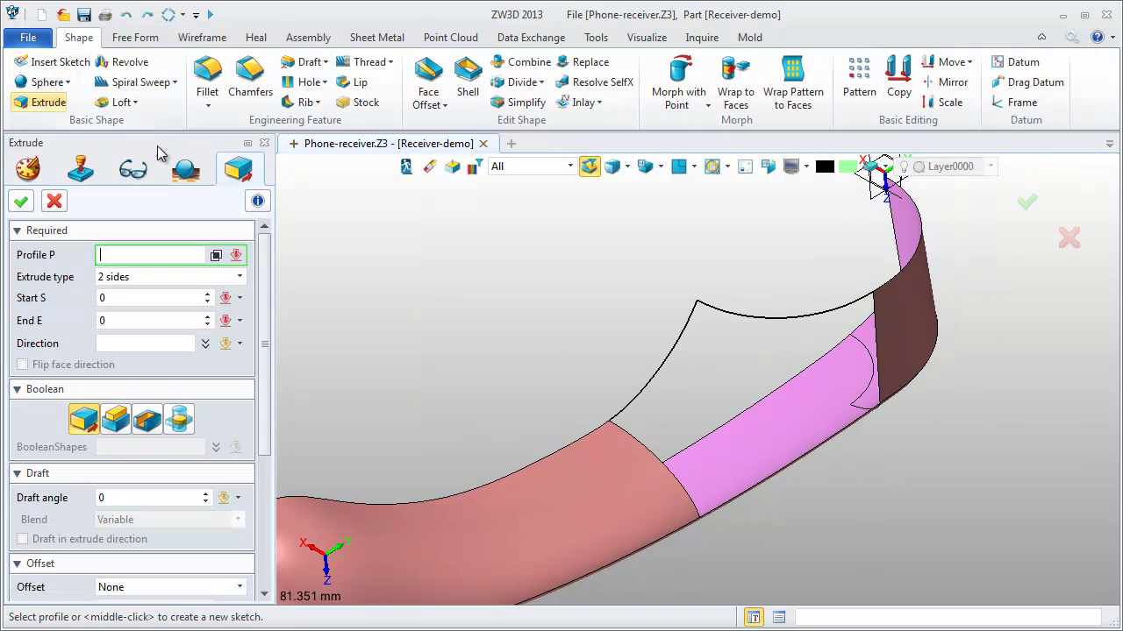
left_click(646, 384)
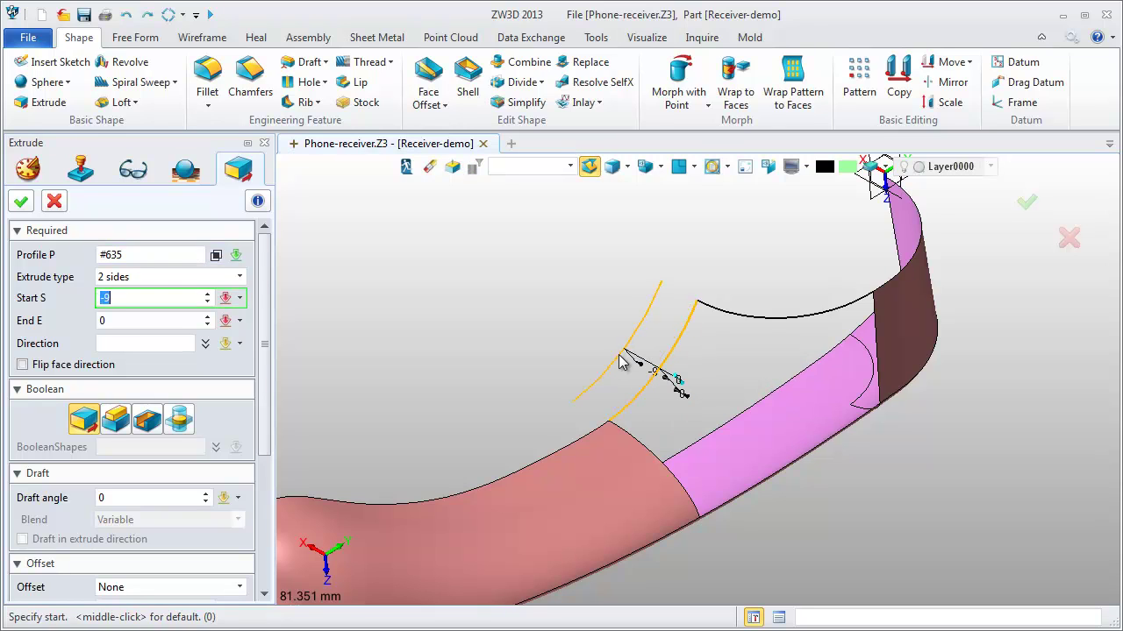
left_click(630, 370)
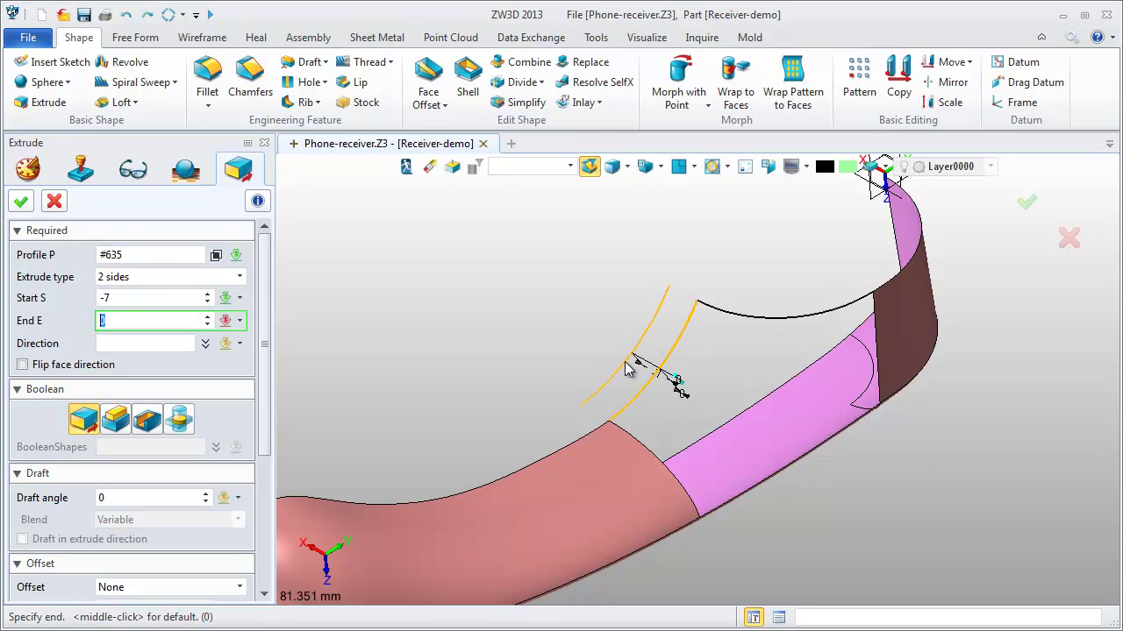
middle_click(652, 388)
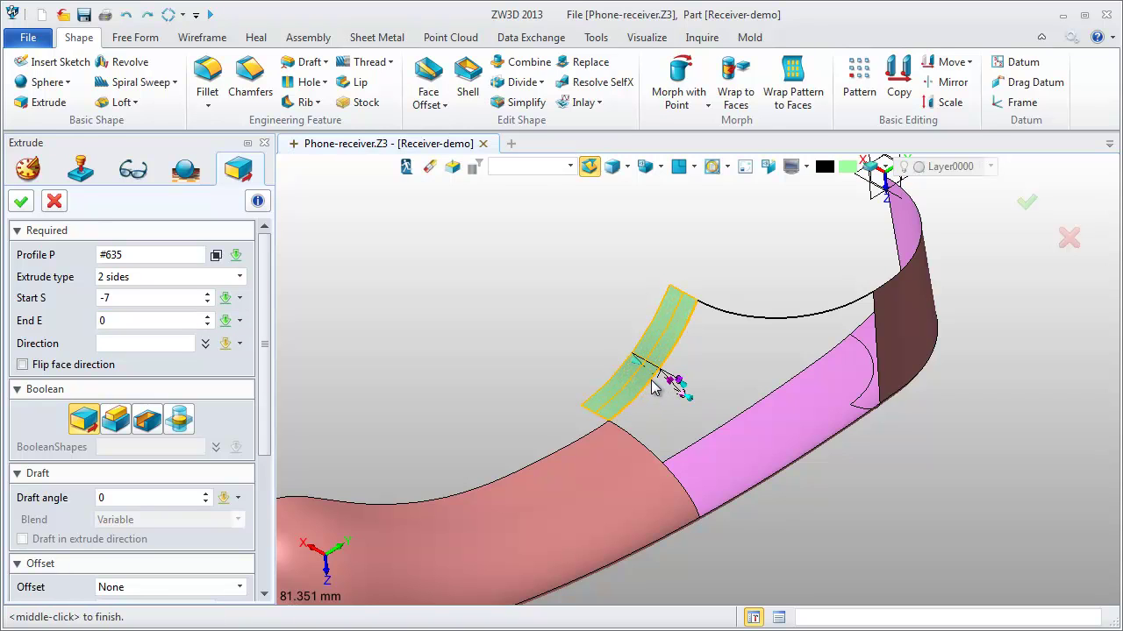
left_click(22, 364)
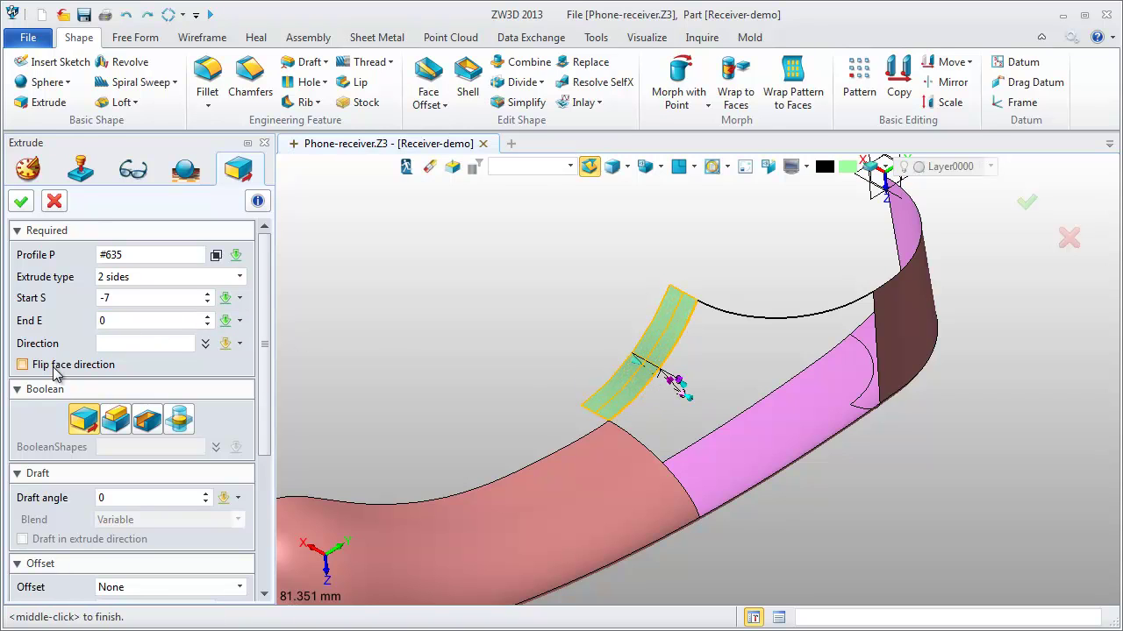
left_click(23, 202)
Step: Set up an FEM patch over the five boundary edges of the larger side opening, accepting U and V degree 3
right_click_drag(483, 346, 469, 322)
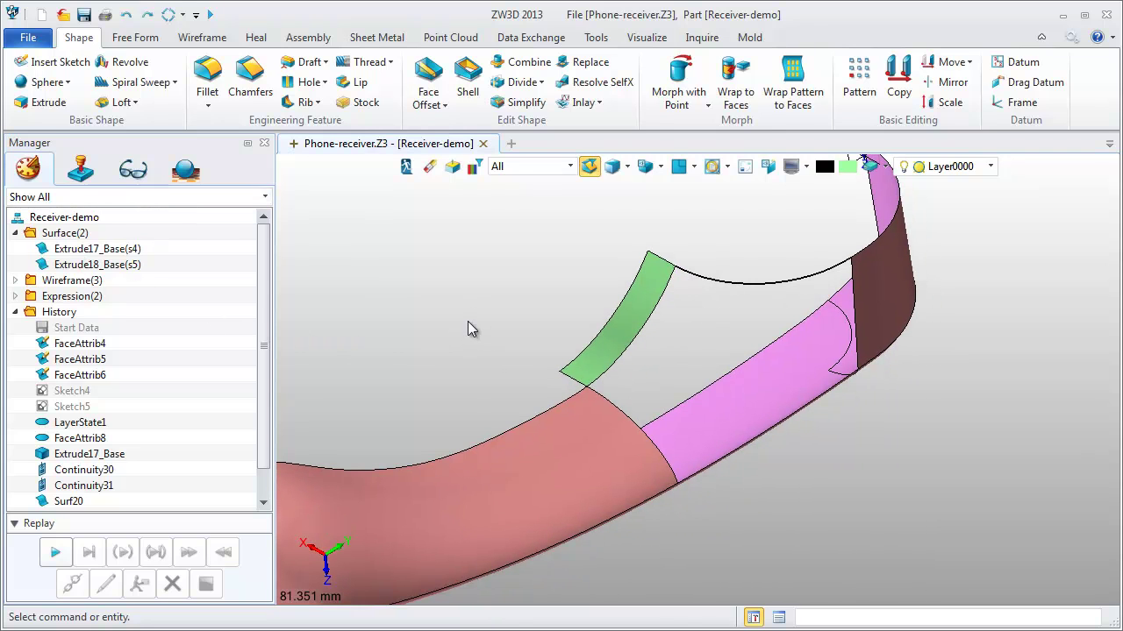
left_click(144, 40)
left_click(174, 87)
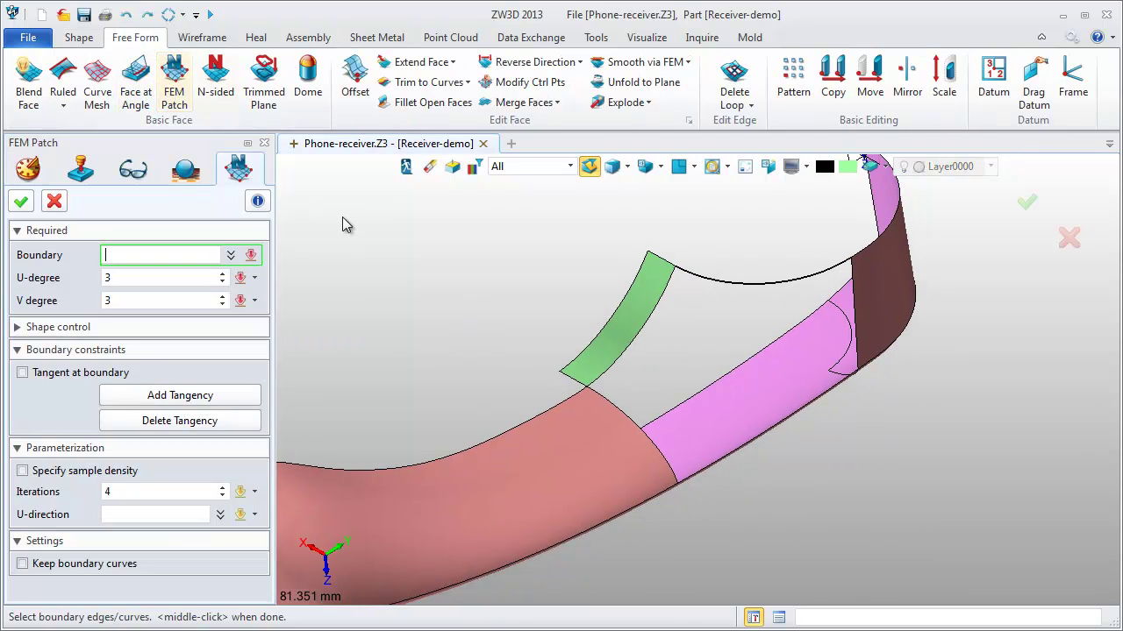
left_click(644, 318)
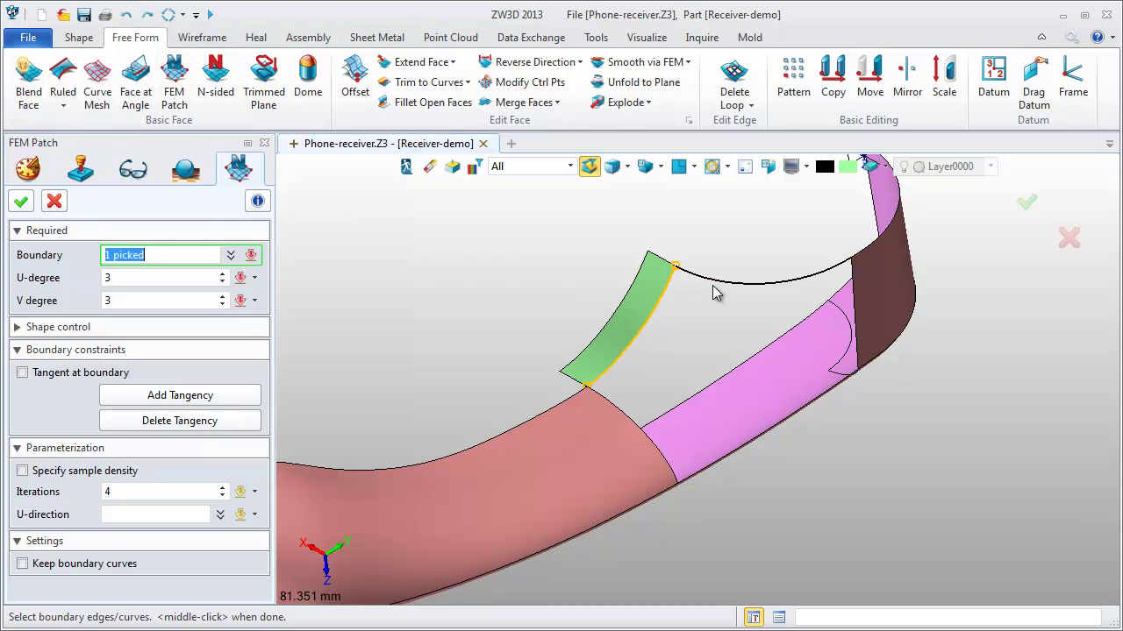
left_click(755, 283)
left_click(856, 302)
left_click(799, 419)
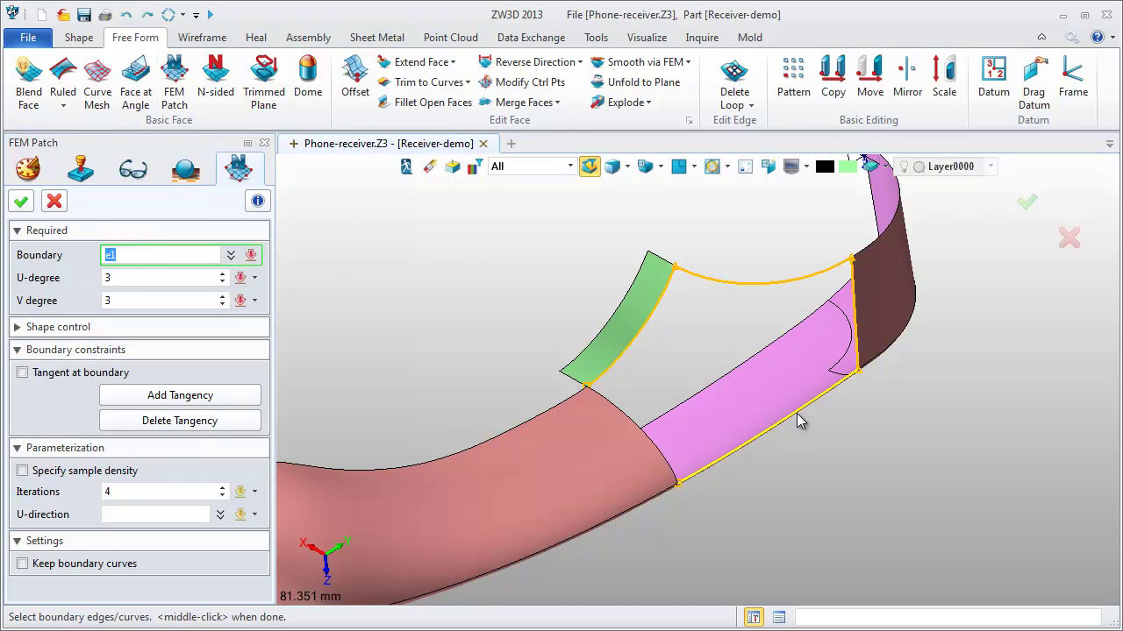
left_click(658, 452)
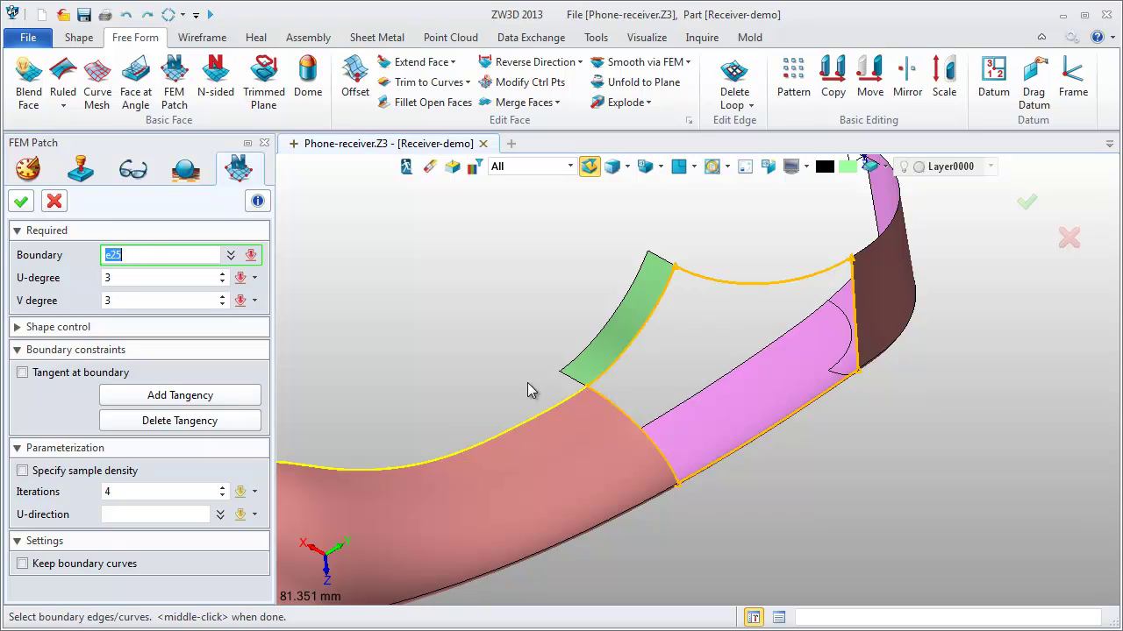
middle_click(501, 348)
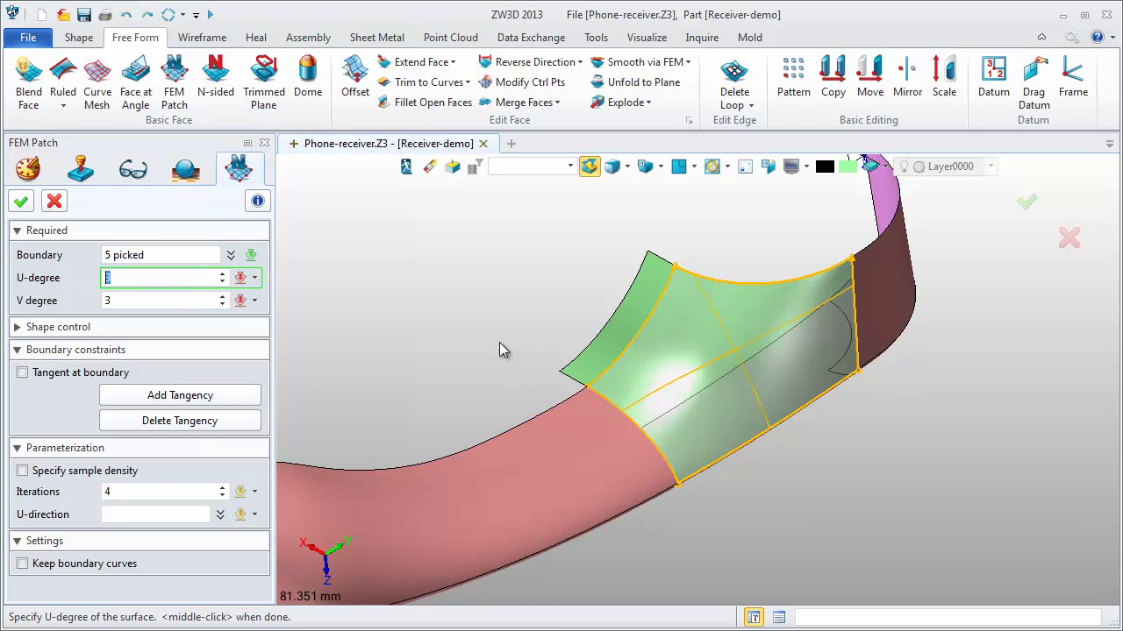
middle_click(501, 348)
middle_click(498, 348)
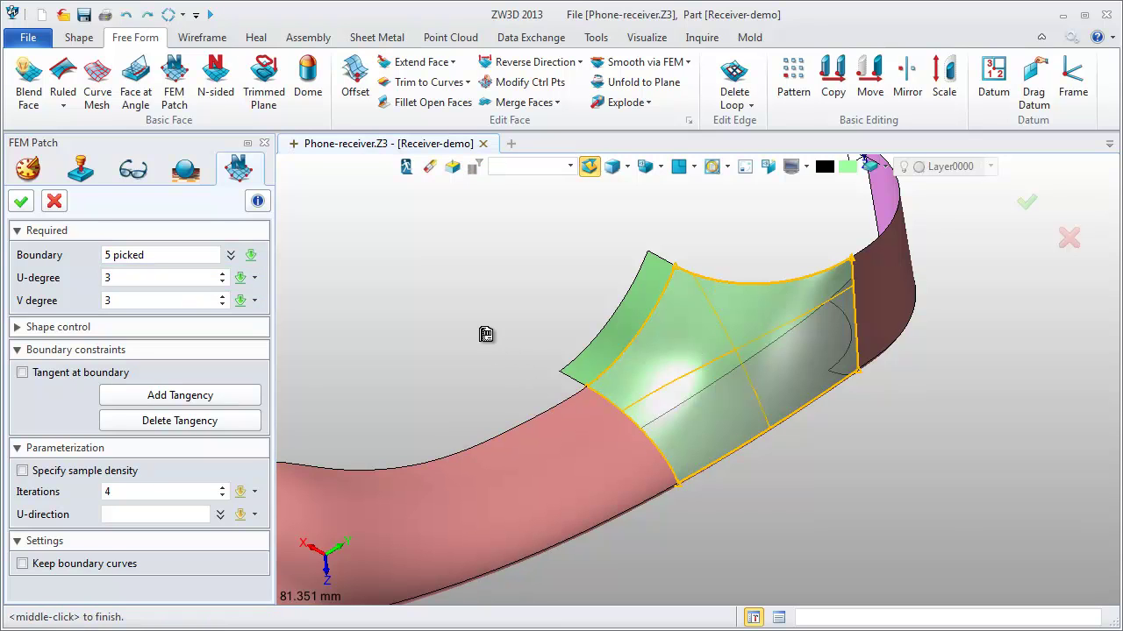
Step: Add a Tangent constraint between the patch edge and the adjoining green extruded face
middle_click_drag(476, 333, 462, 336)
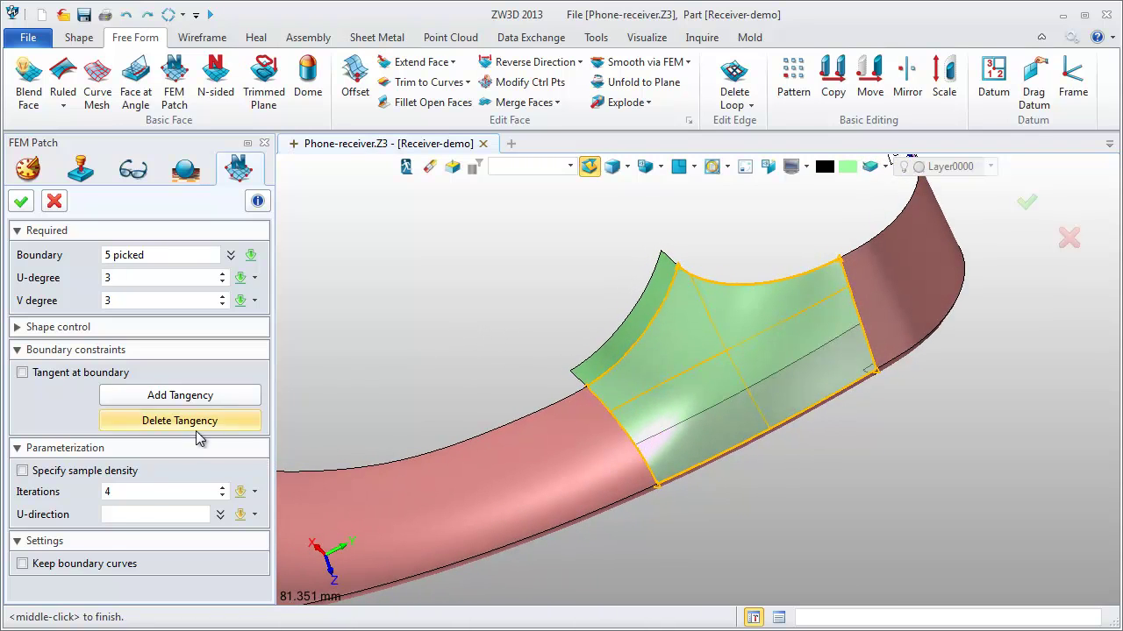
left_click(191, 395)
left_click(635, 363)
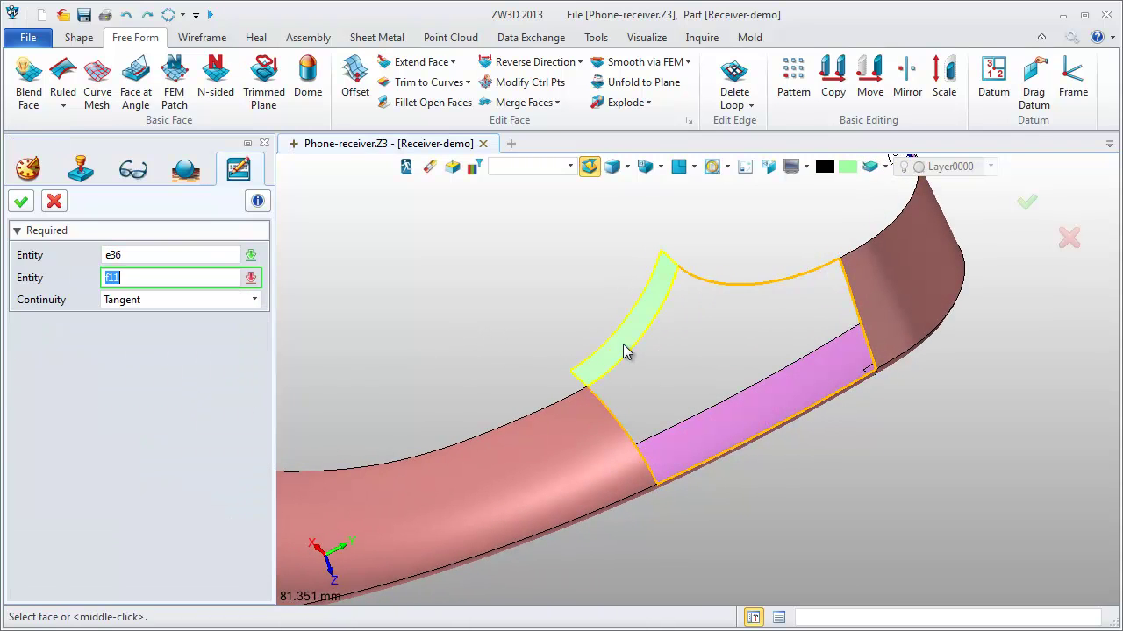
left_click(623, 348)
left_click(579, 351)
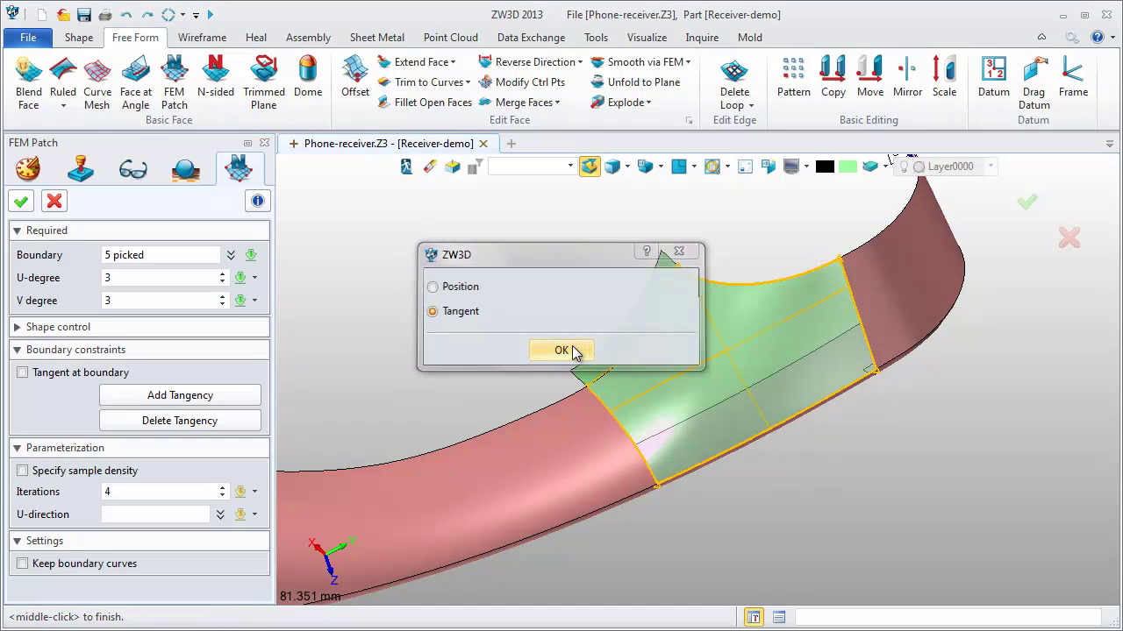
Step: Add a Tangent constraint between the patch's straight end edge and the adjoining dark red face around the receiver's earpiece end
left_click(261, 397)
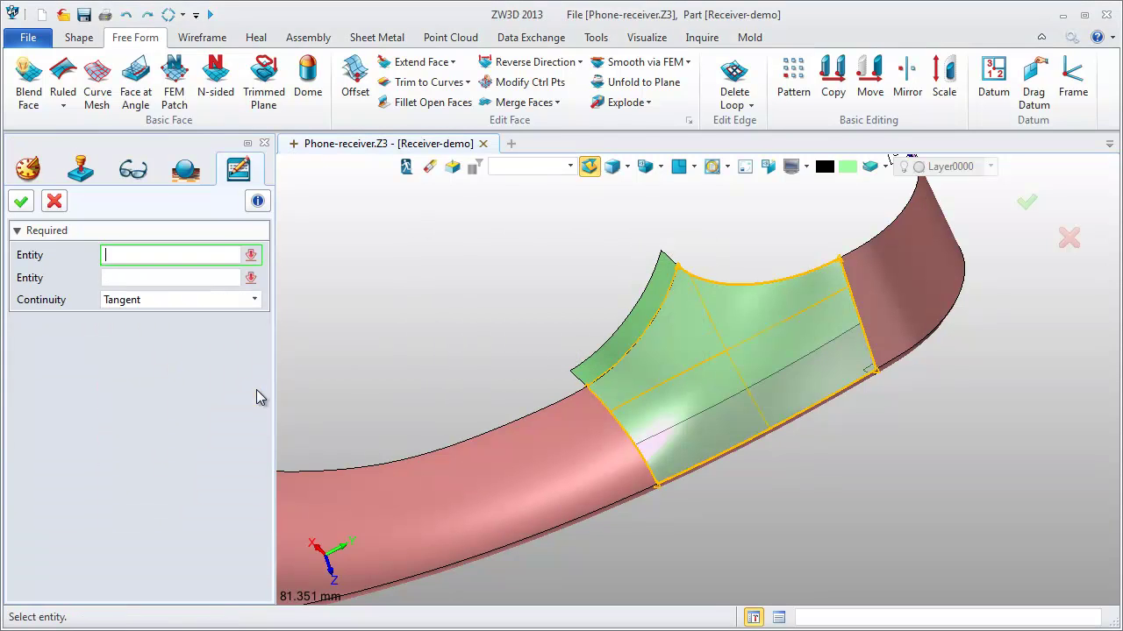
left_click(857, 306)
left_click(864, 305)
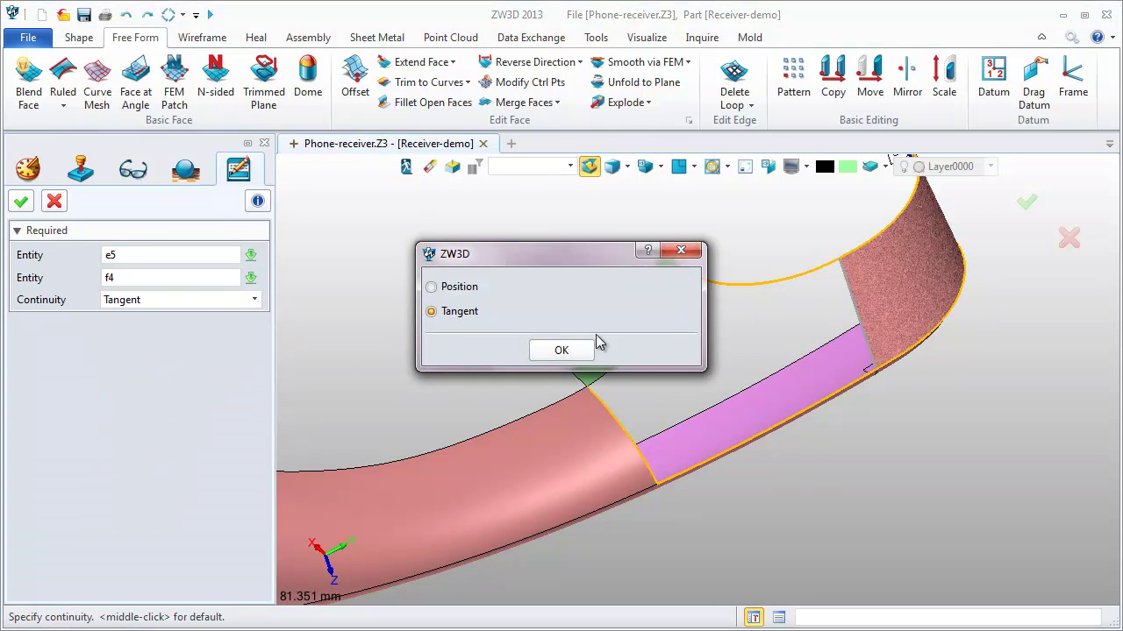
left_click(562, 350)
Step: Make the patch edge shared with the long red handle face tangent to that face and create the patch
left_click(235, 392)
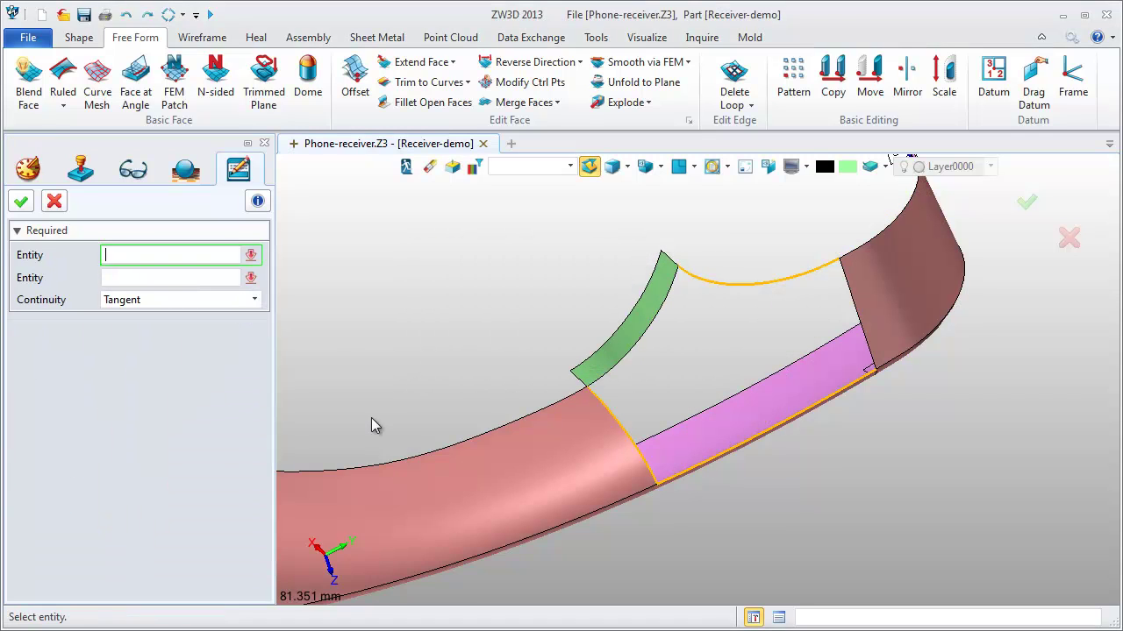
left_click(649, 453)
left_click(587, 454)
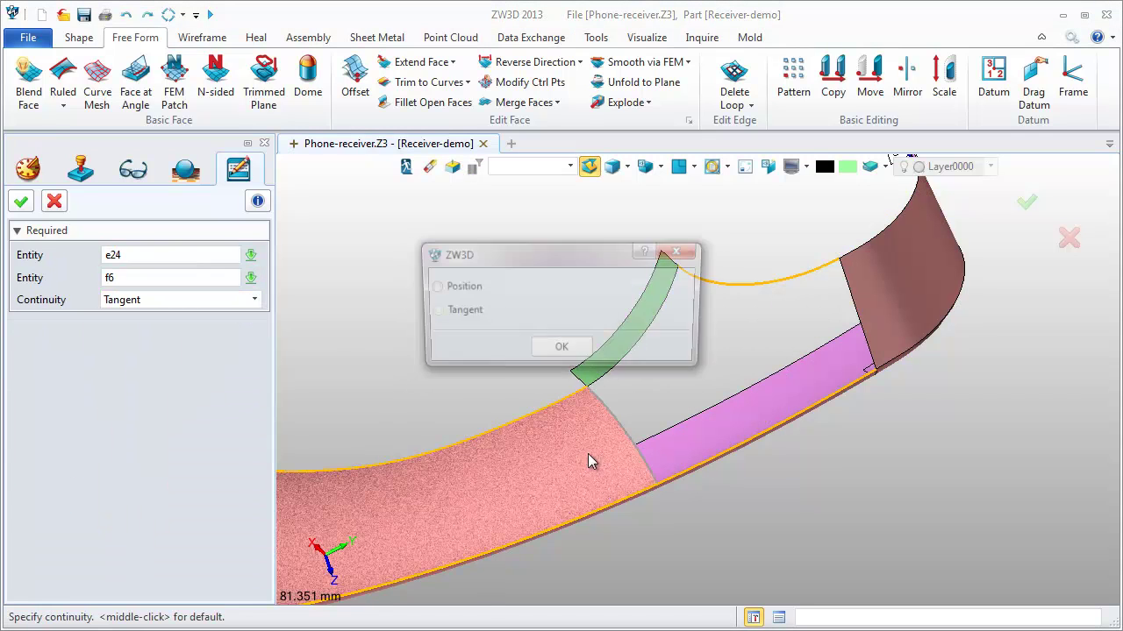
left_click(561, 350)
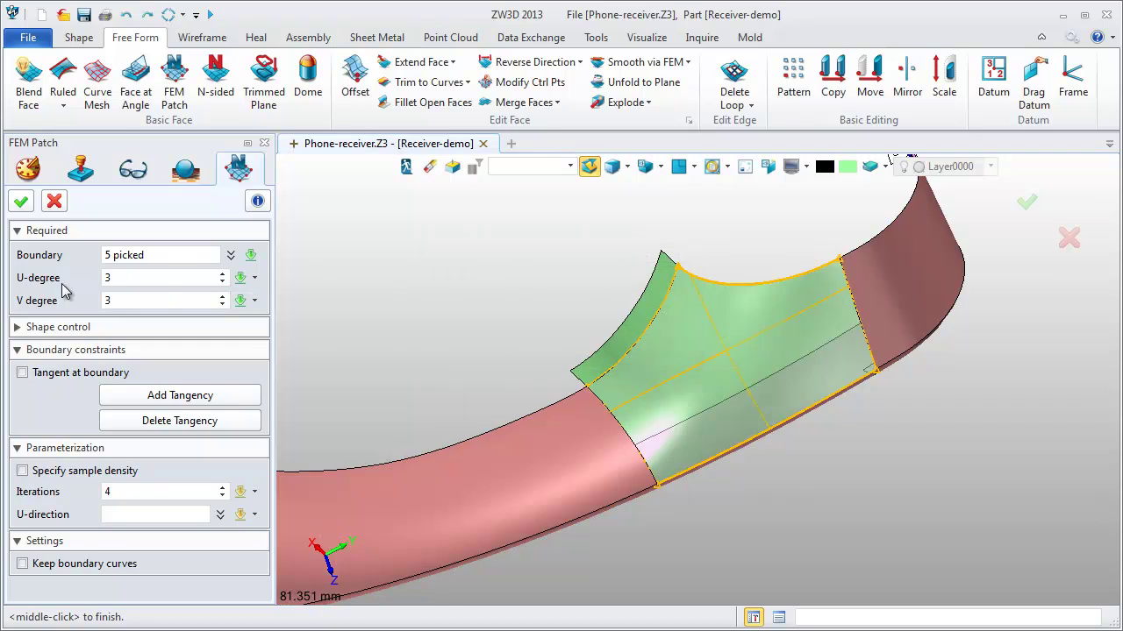
left_click(21, 204)
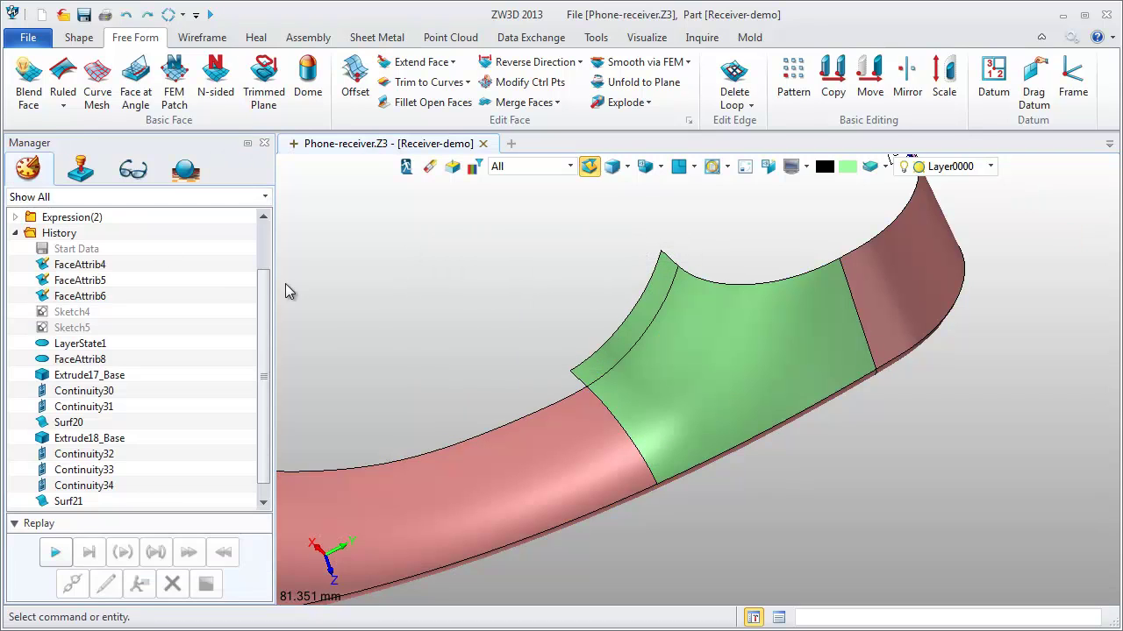
Step: Erase the two green extruded reference faces beside the tip patch and the larger patch
scroll(548, 326, "down", 3)
middle_click_drag(452, 329, 589, 308)
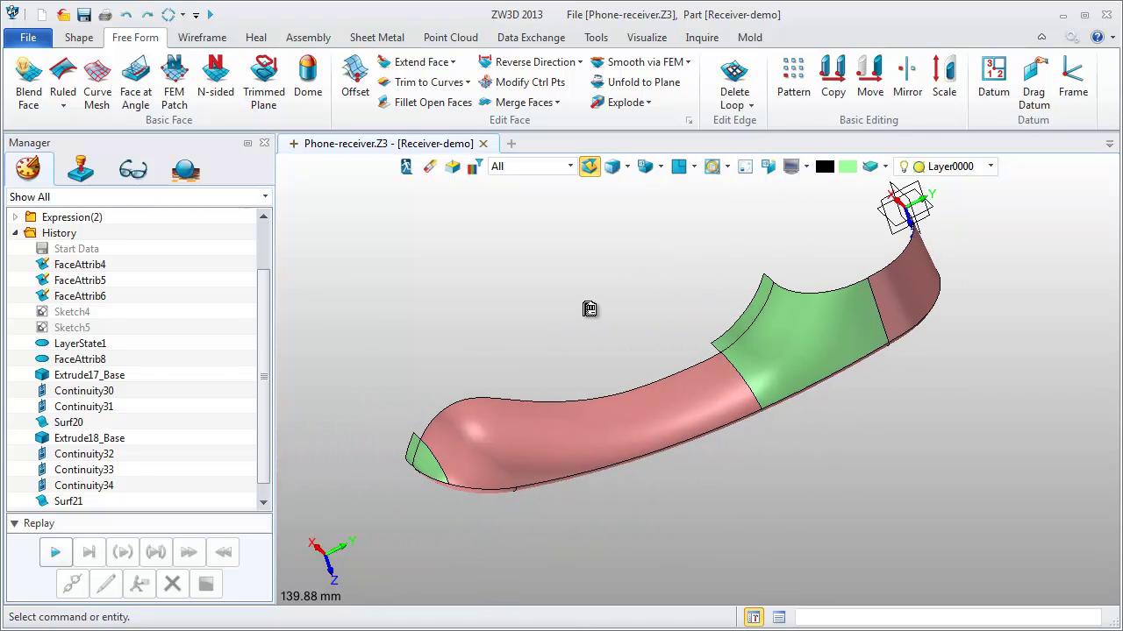
left_click(428, 169)
left_click(735, 315)
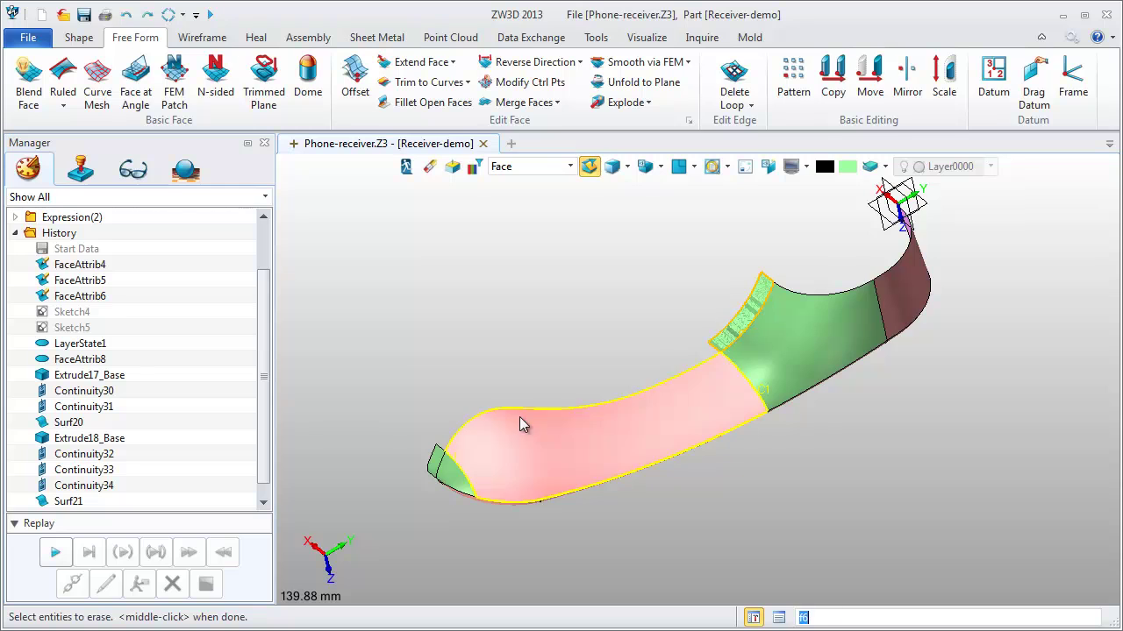
middle_click(392, 323)
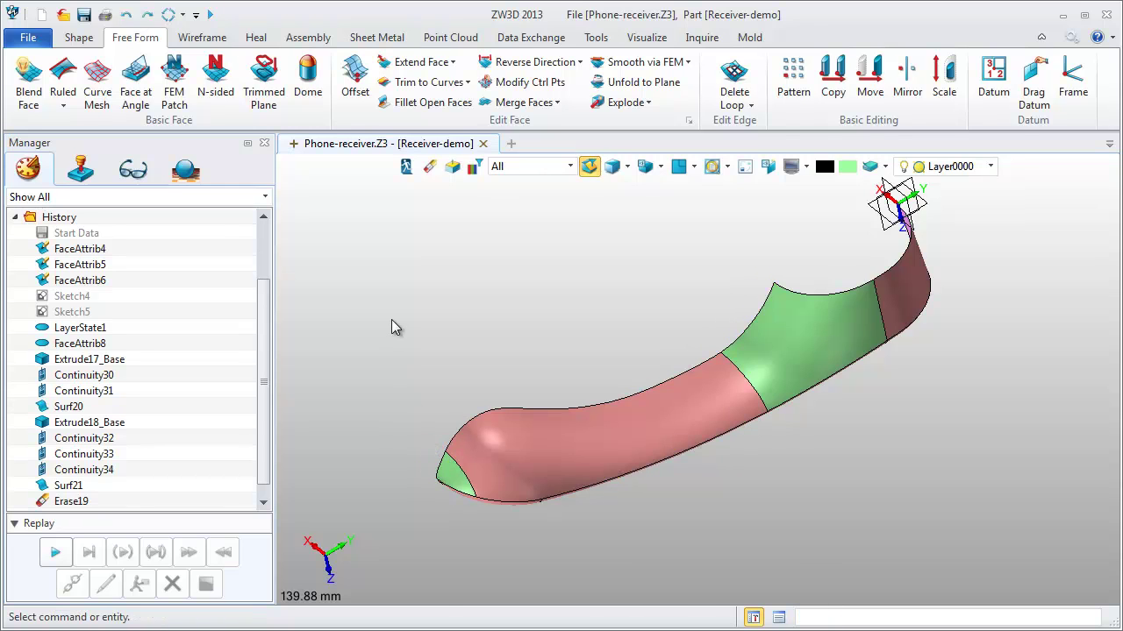
Step: Mirror all the receiver half's geometry about the YZ plane as a copy
middle_click_drag(504, 330, 532, 313)
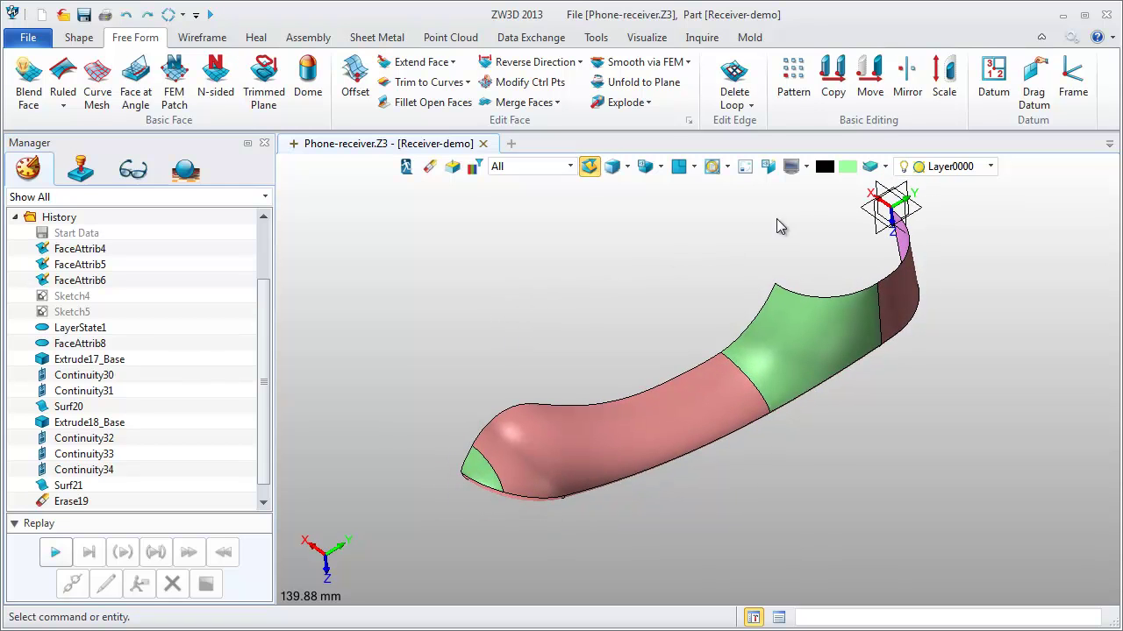
left_click(907, 79)
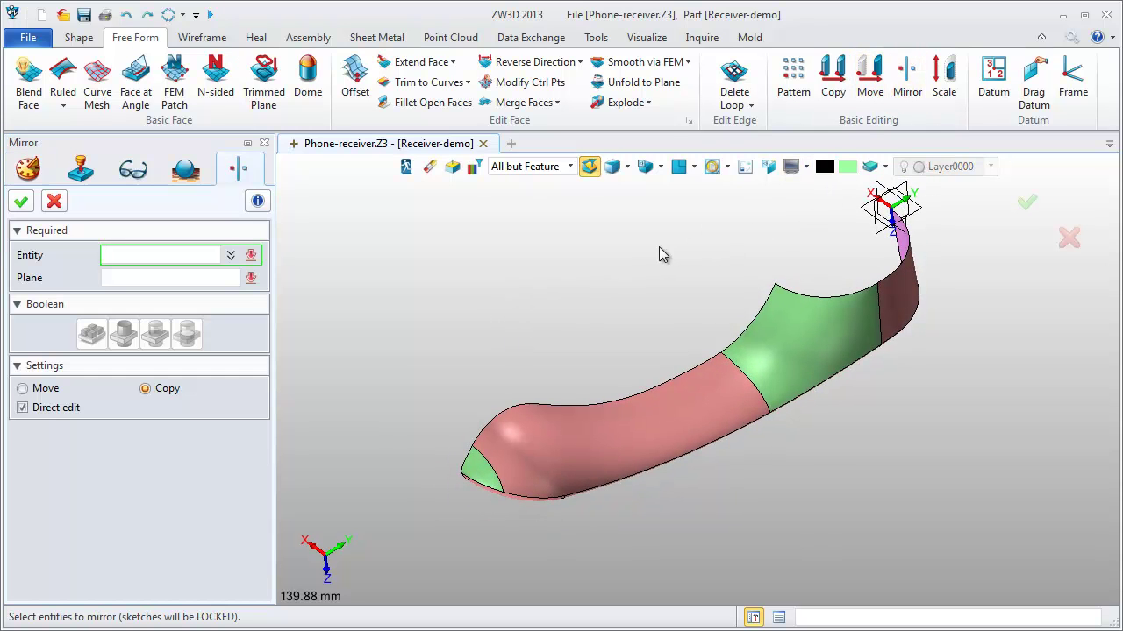
left_click_drag(449, 283, 972, 501)
middle_click(975, 506)
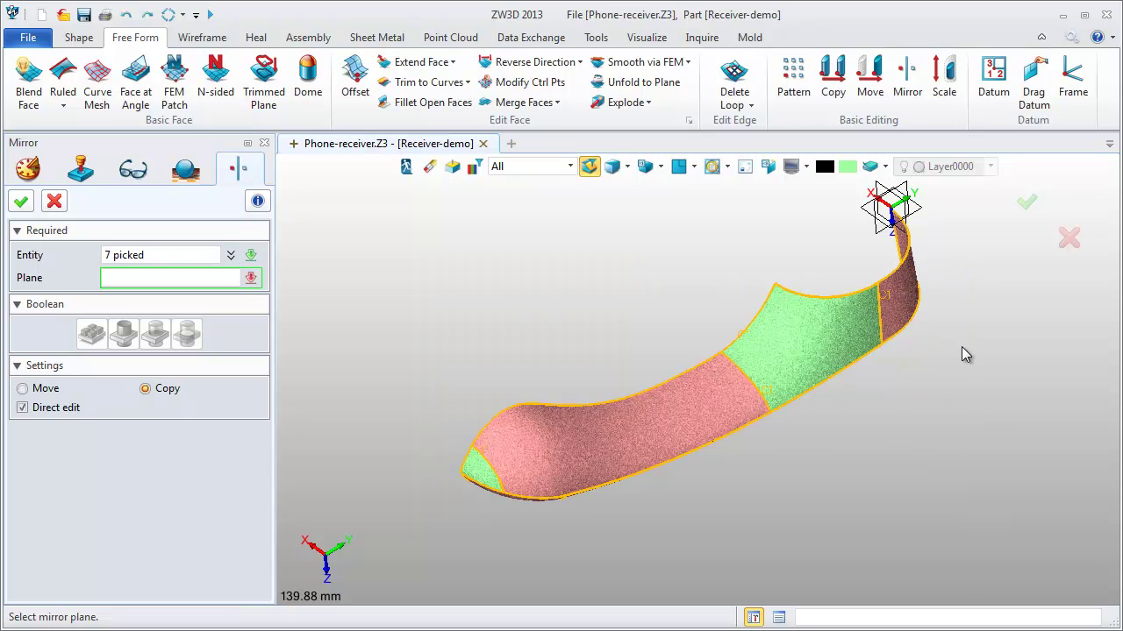
left_click(876, 184)
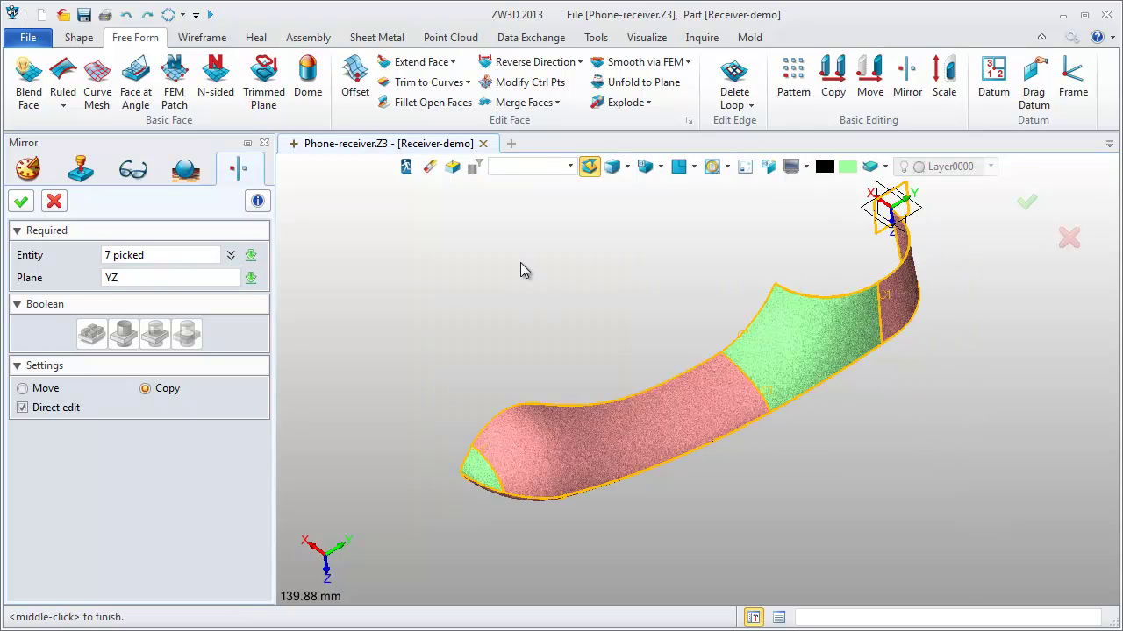
left_click(22, 202)
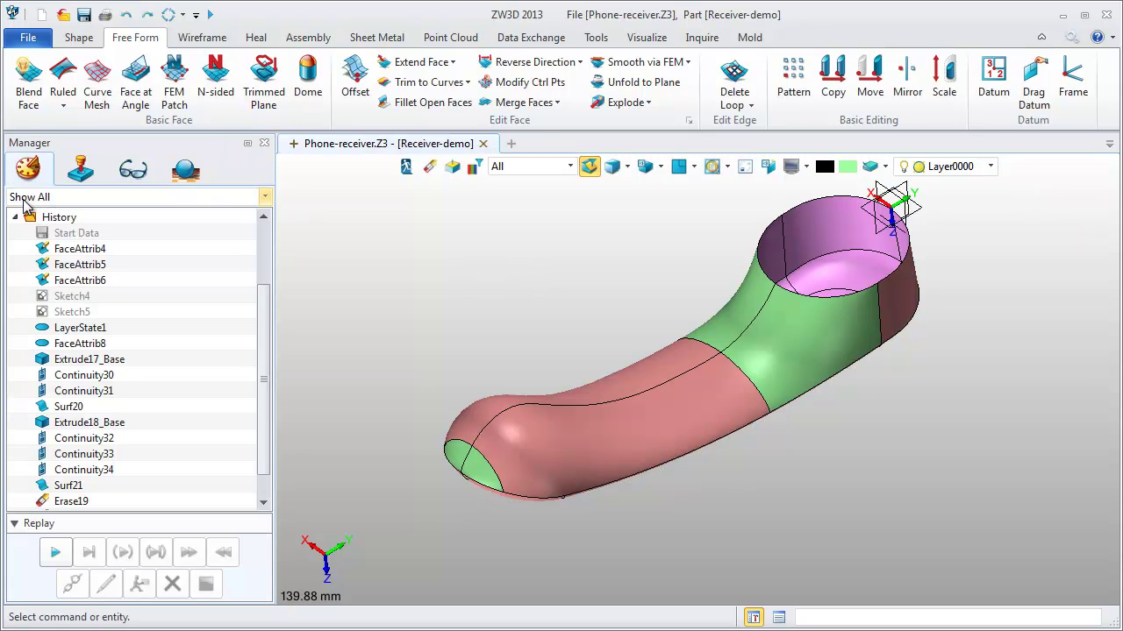
Step: Sew all the receiver faces together with a 0.01 tolerance and multiple edge matching, continuing past the unmatched edges
middle_click_drag(445, 326, 423, 375)
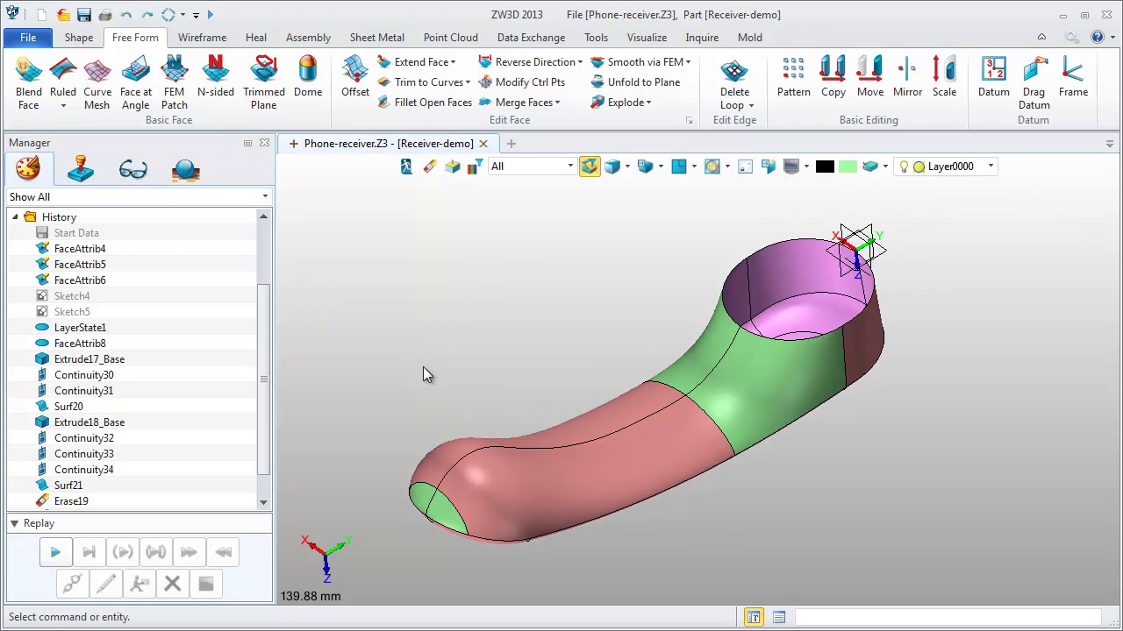
left_click(256, 38)
left_click(27, 87)
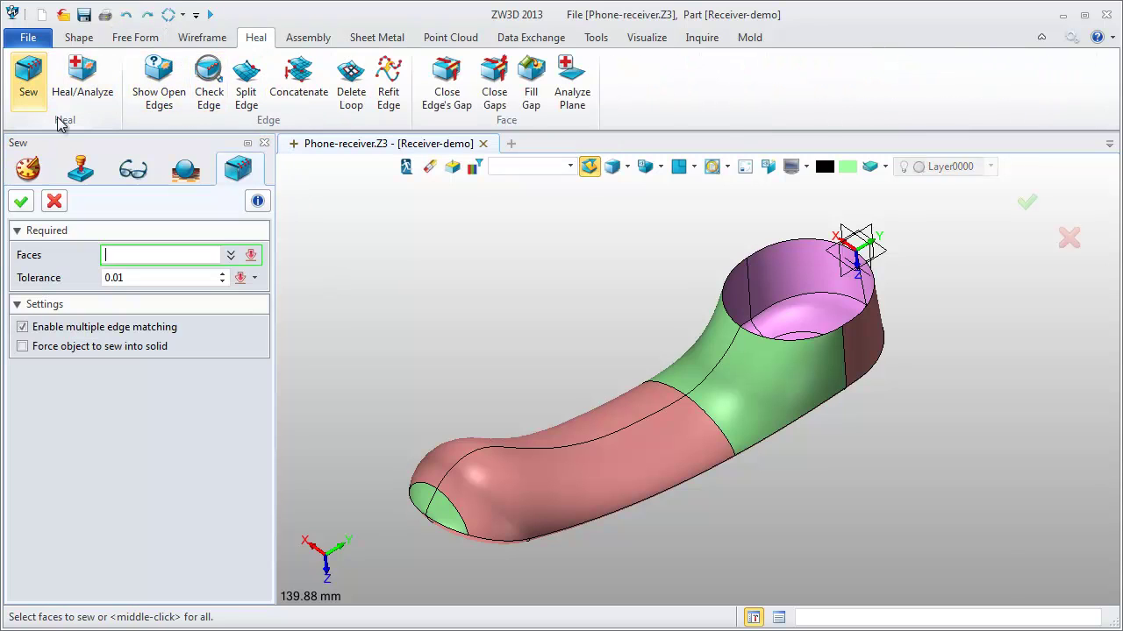
right_click(389, 244)
left_click(437, 295)
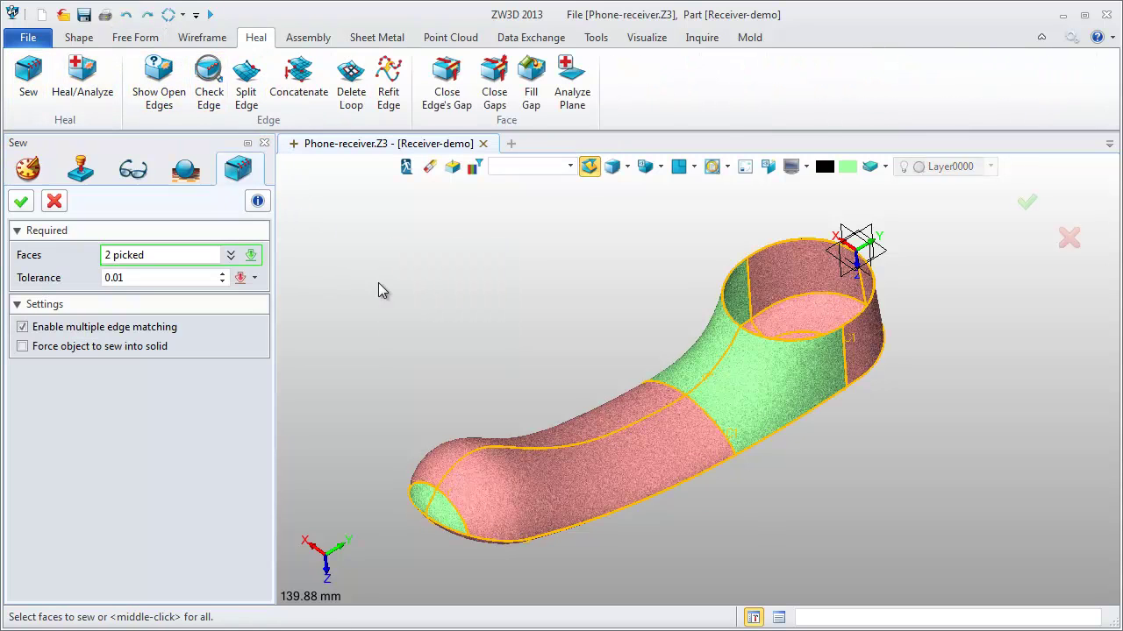
left_click(21, 201)
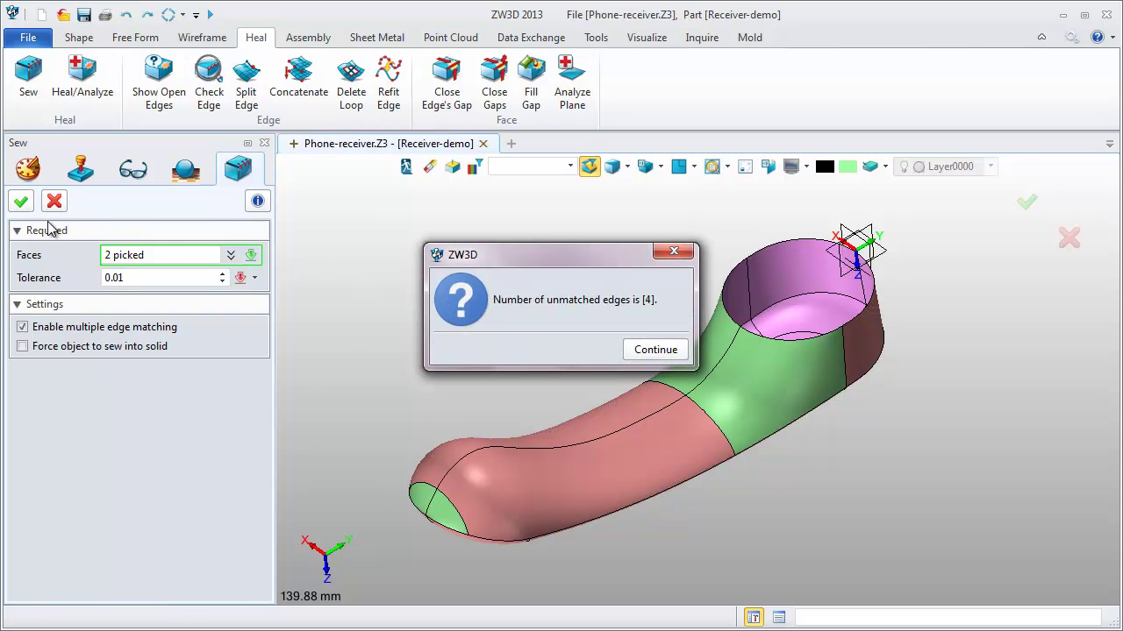
left_click(654, 350)
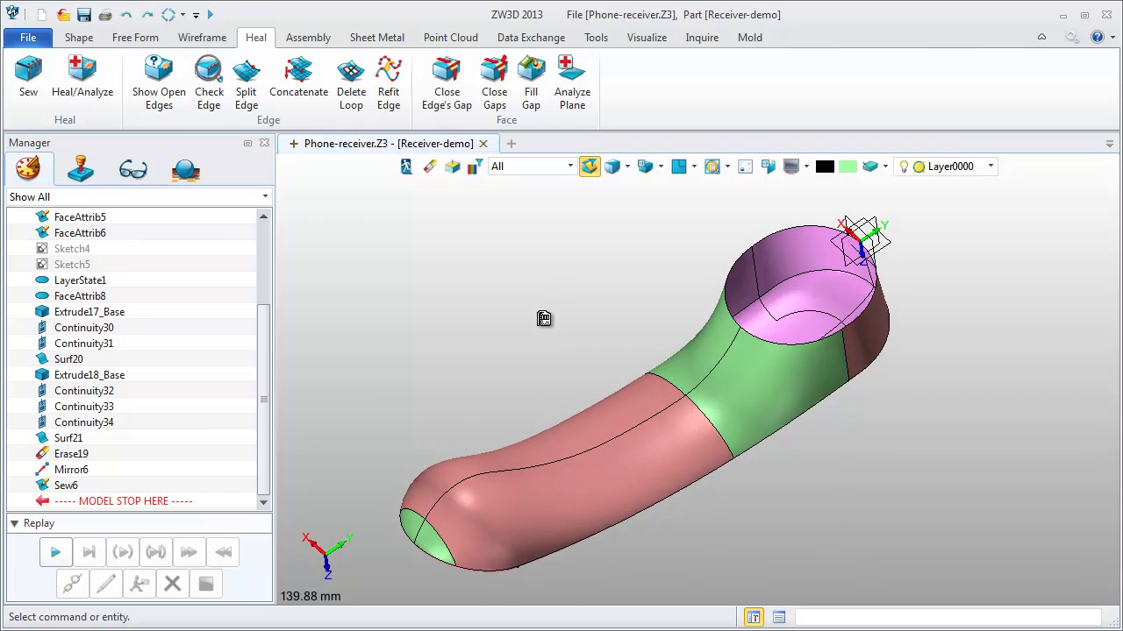
Step: Fill all remaining gaps in the sewn receiver with Tangent refit and a 0.01 tolerance
left_click(524, 100)
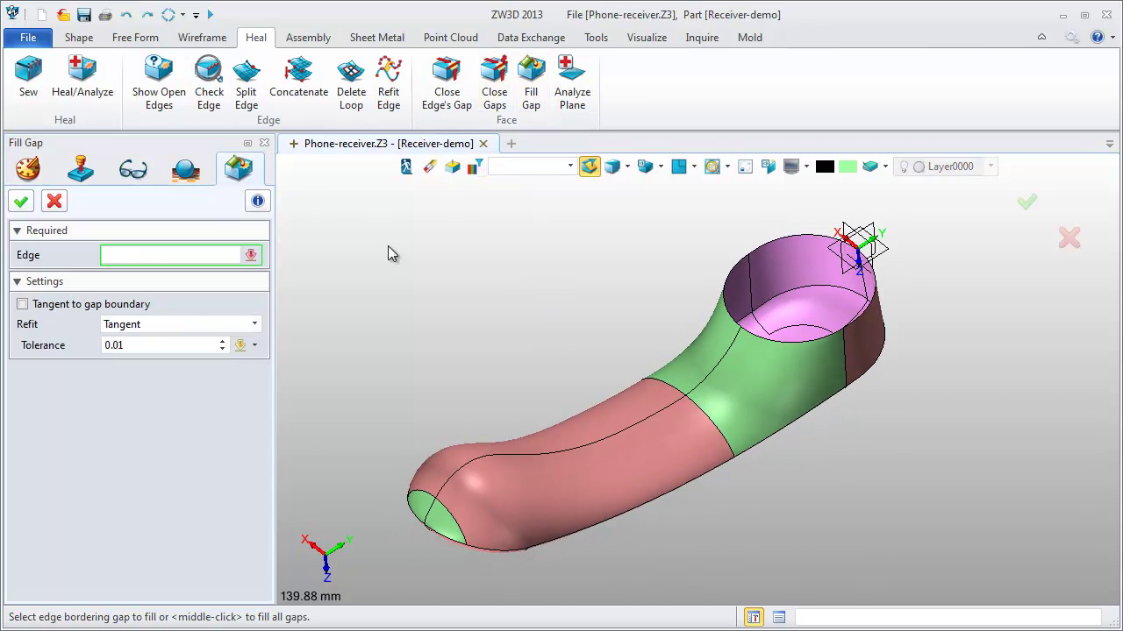
left_click(22, 203)
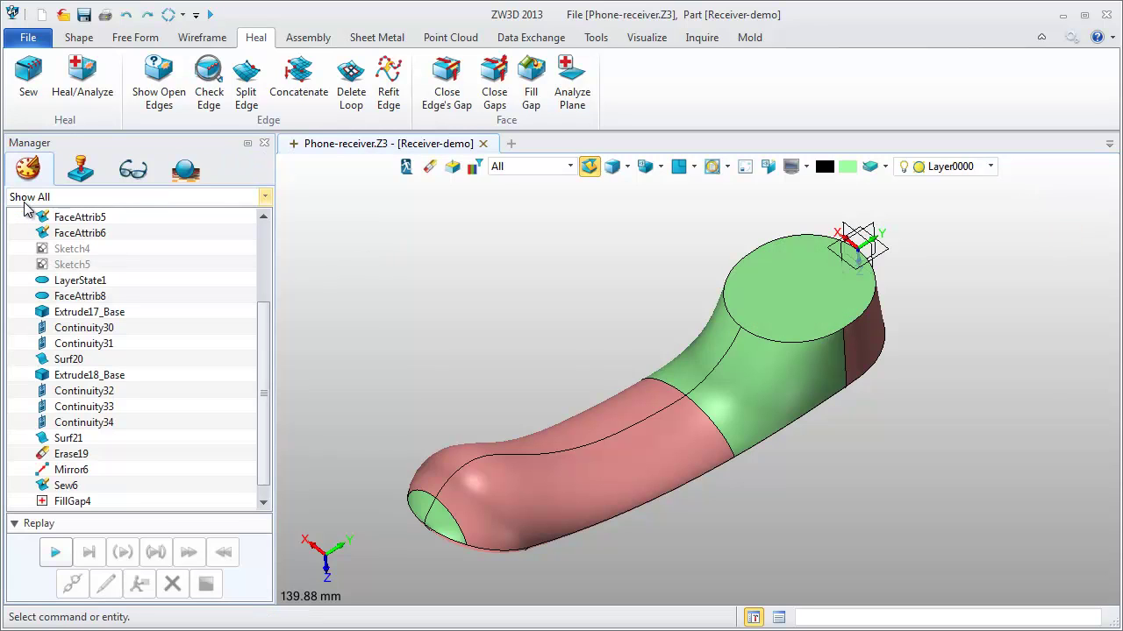
left_click_drag(263, 356, 268, 253)
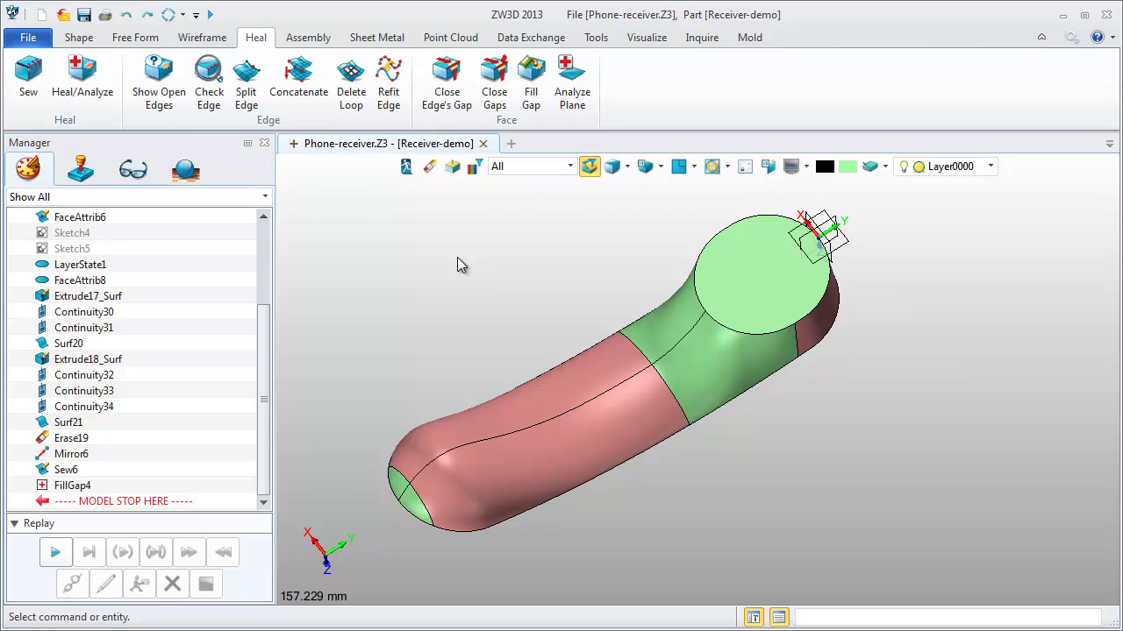
Step: Cut a spherical recess of 16 mm radius from the receiver, centred on the circular end face's center of curvature
left_click(78, 37)
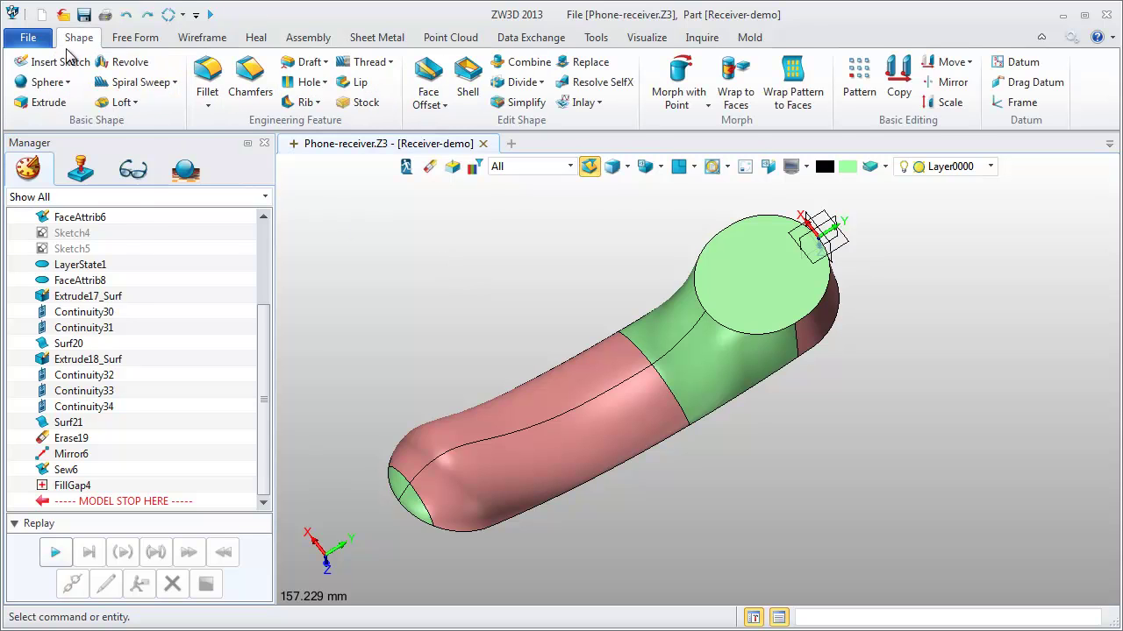
left_click(67, 82)
left_click(70, 205)
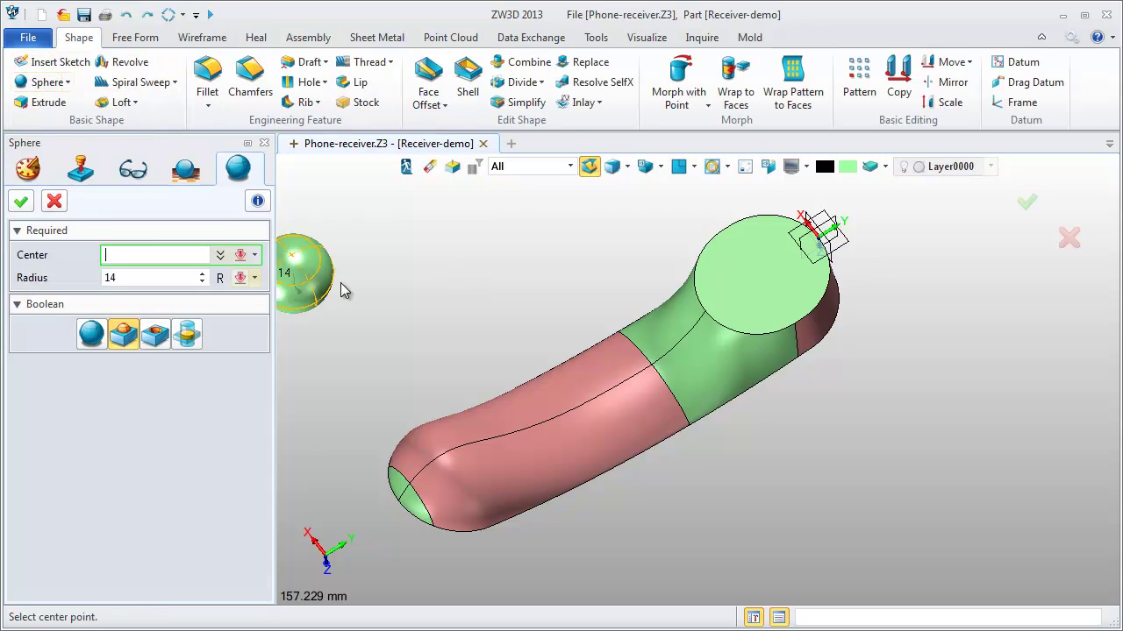
right_click(462, 245)
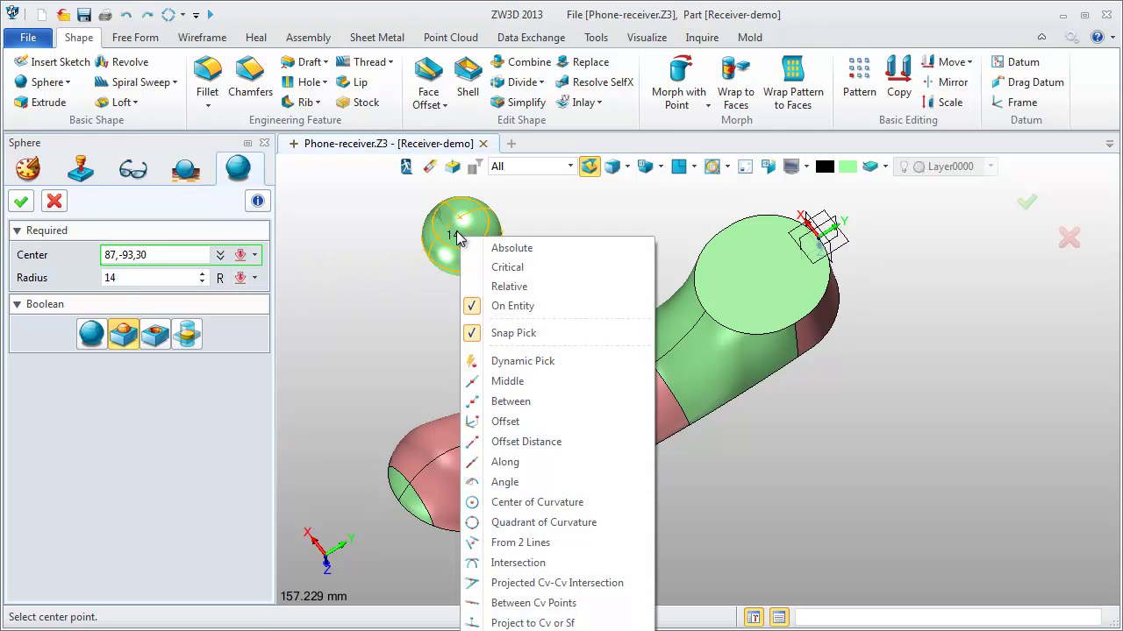
left_click(531, 502)
left_click(832, 298)
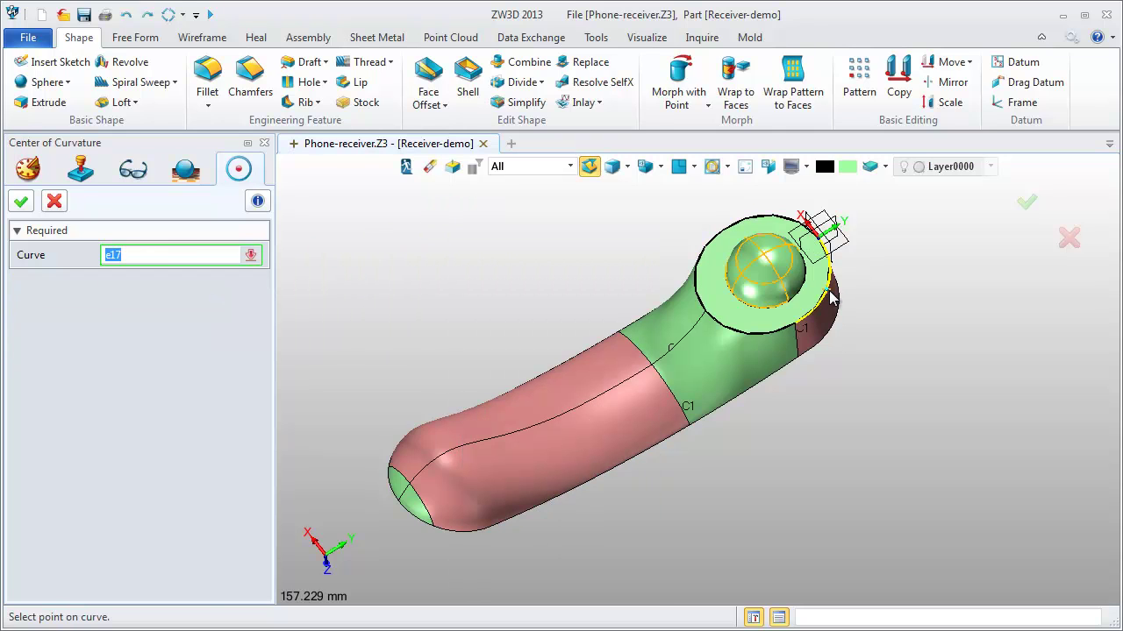
middle_click(832, 299)
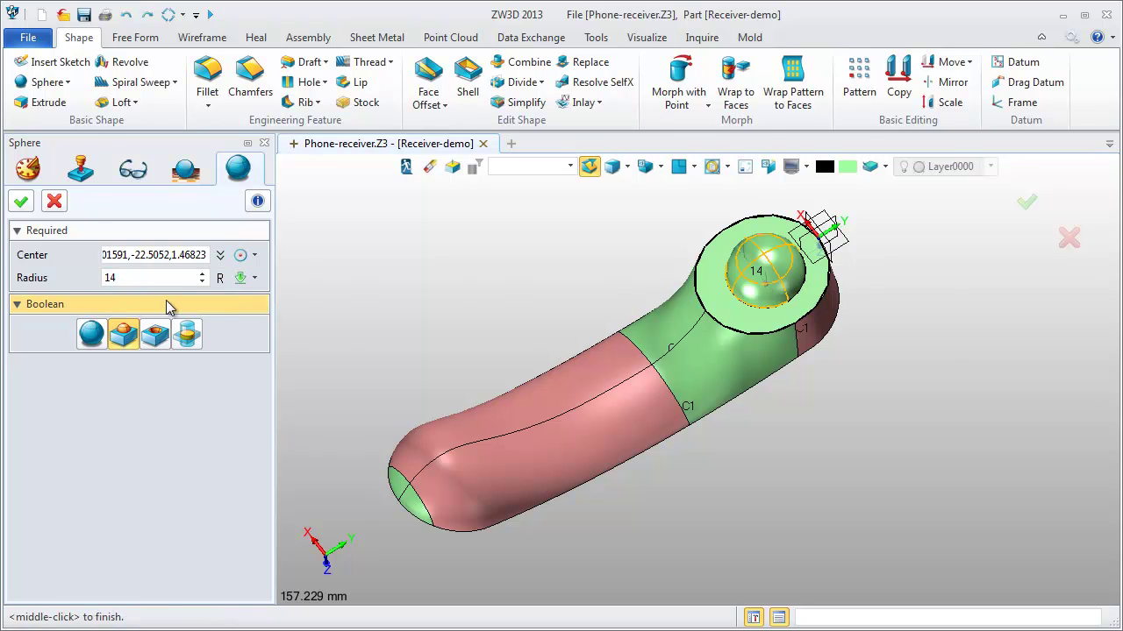
scroll(137, 276, "up", 1)
scroll(138, 276, "up", 1)
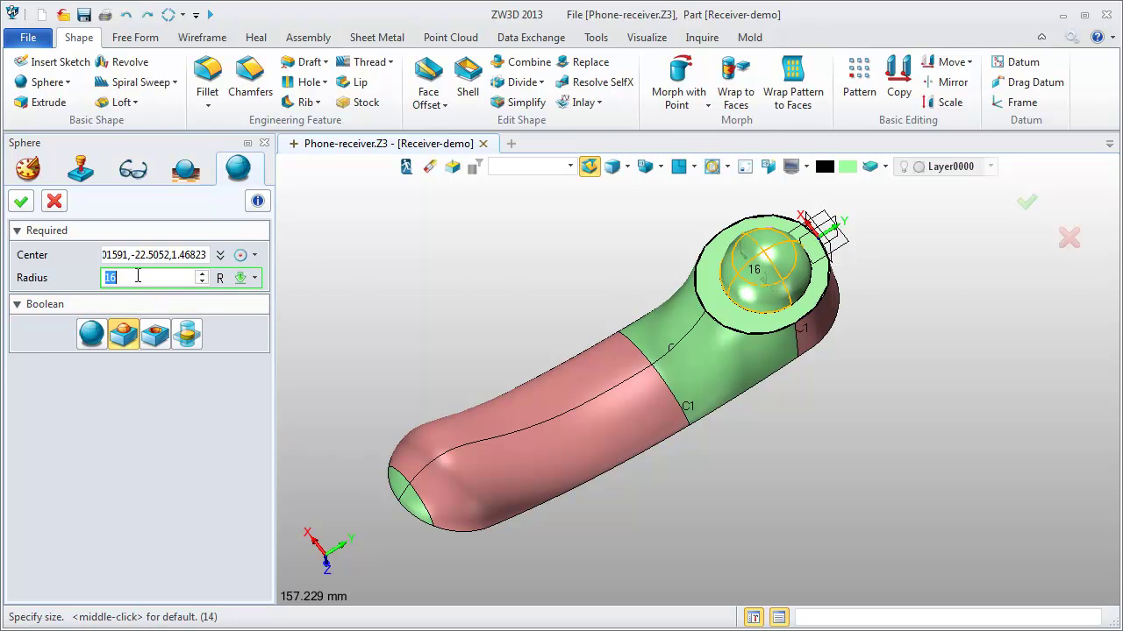
left_click(154, 340)
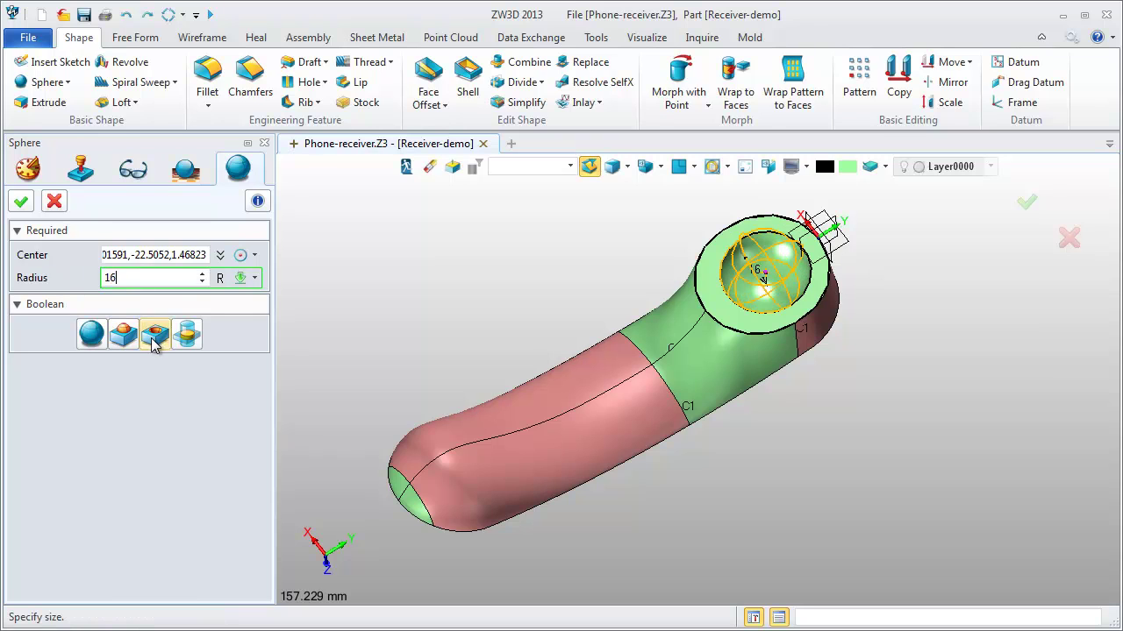
left_click(21, 203)
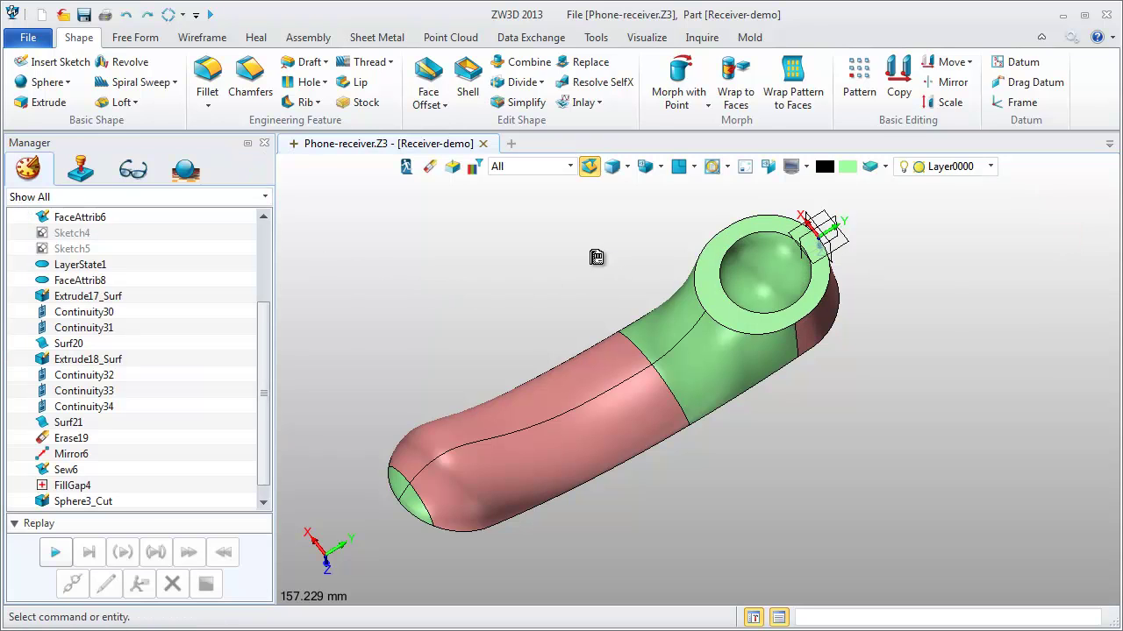
Step: Fillet the outer edge of the ring-shaped end face and the rim of the spherical recess with a 2 mm radius
scroll(831, 239, "up", 3)
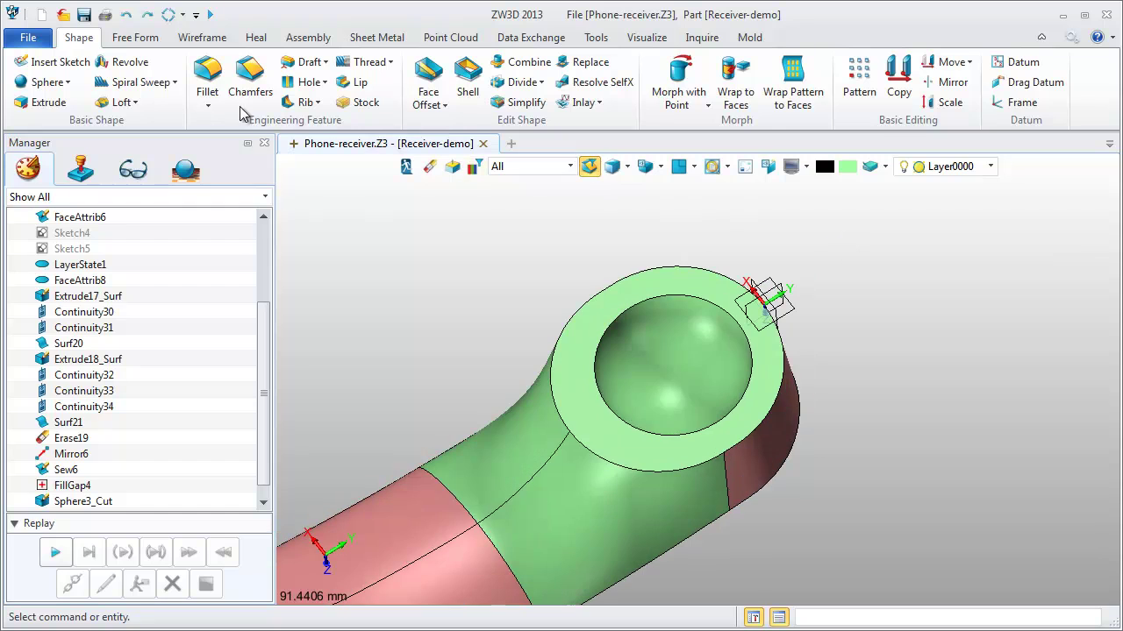
left_click(207, 88)
left_click(574, 321)
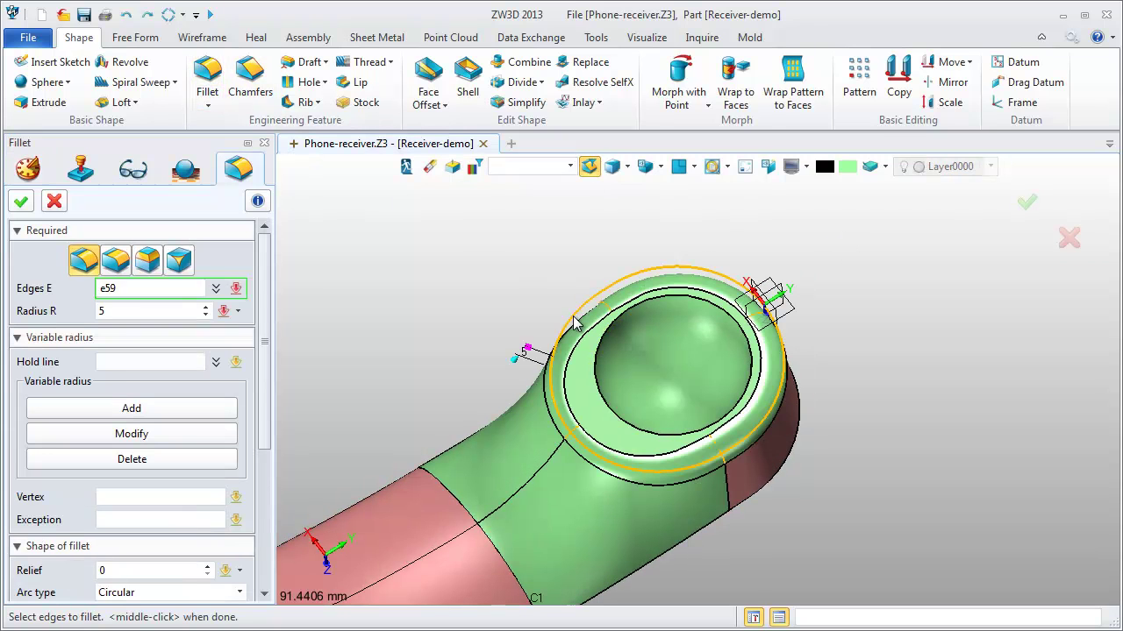
left_click(603, 349)
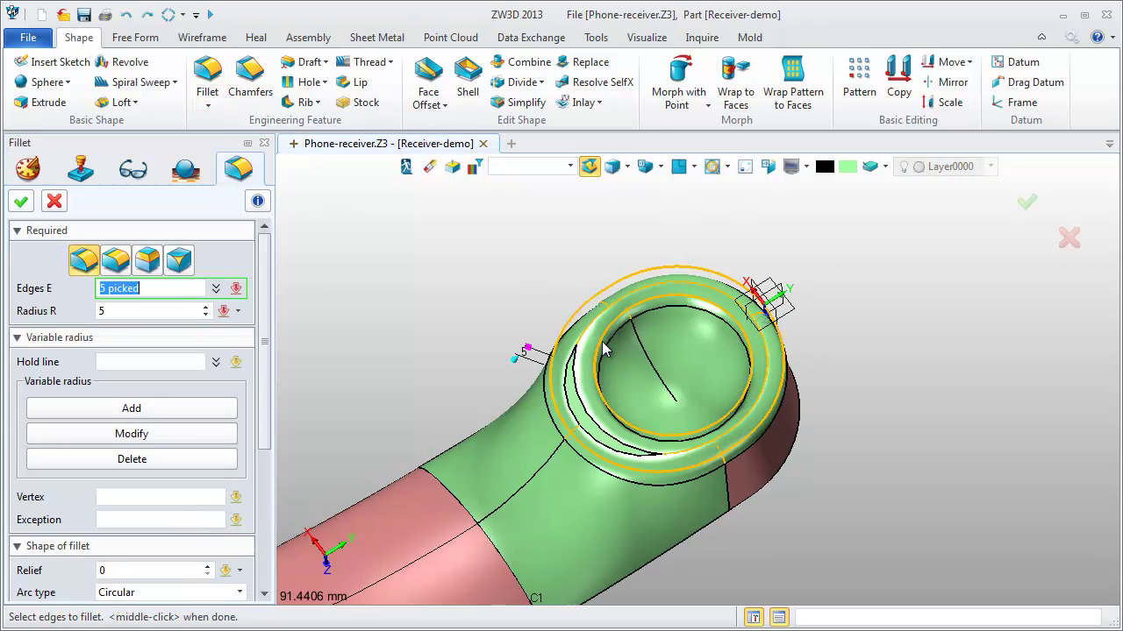
left_click(138, 311)
type("1")
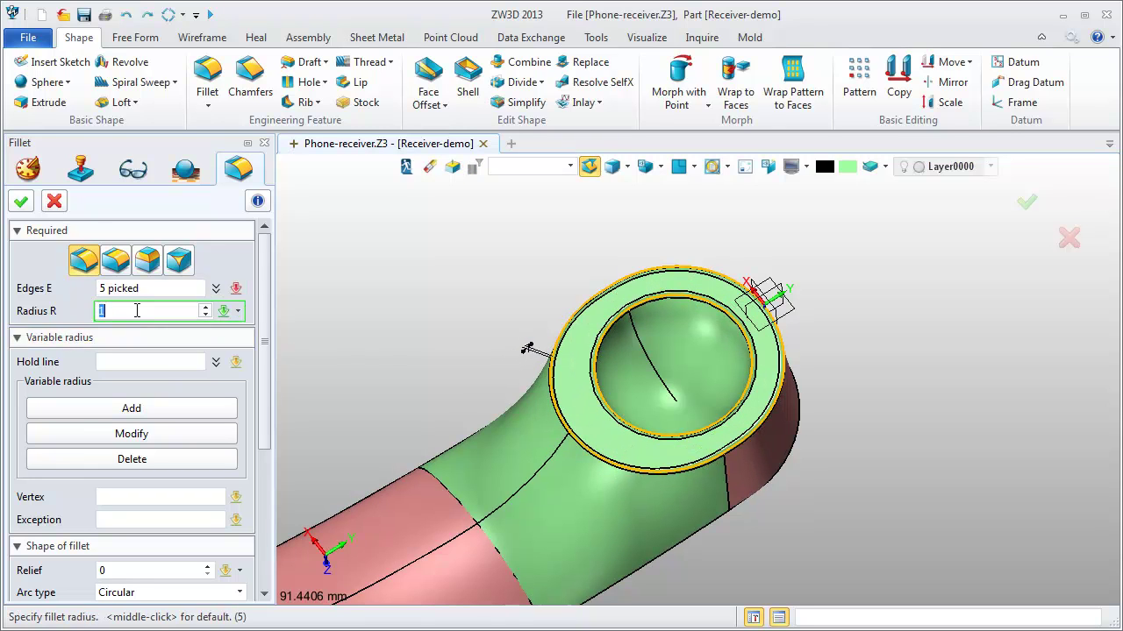
type("2")
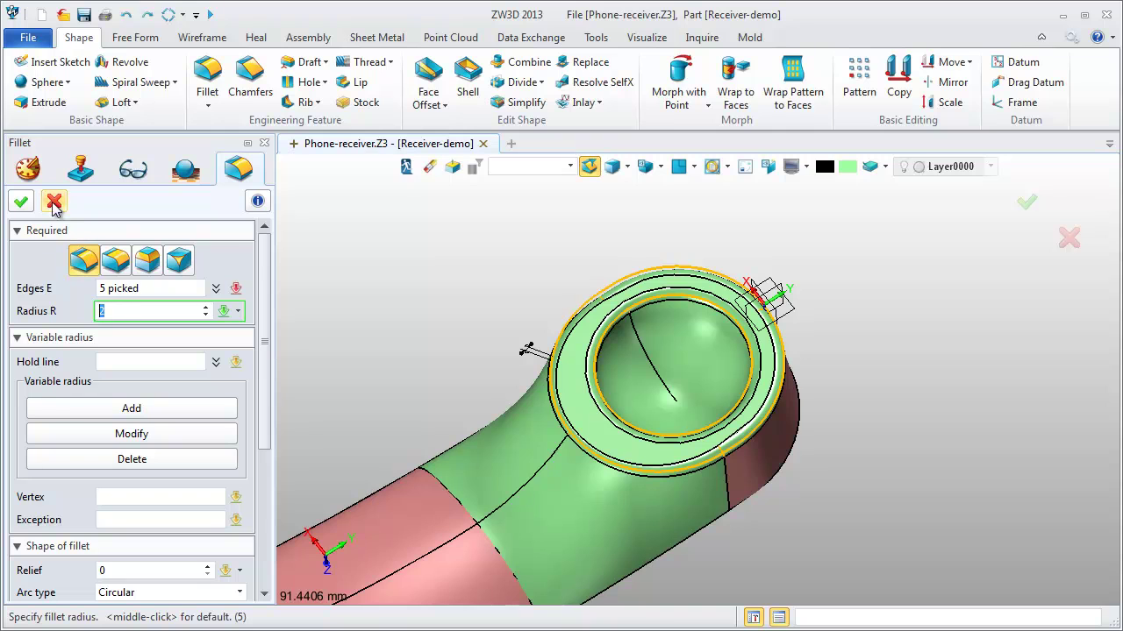
left_click(21, 201)
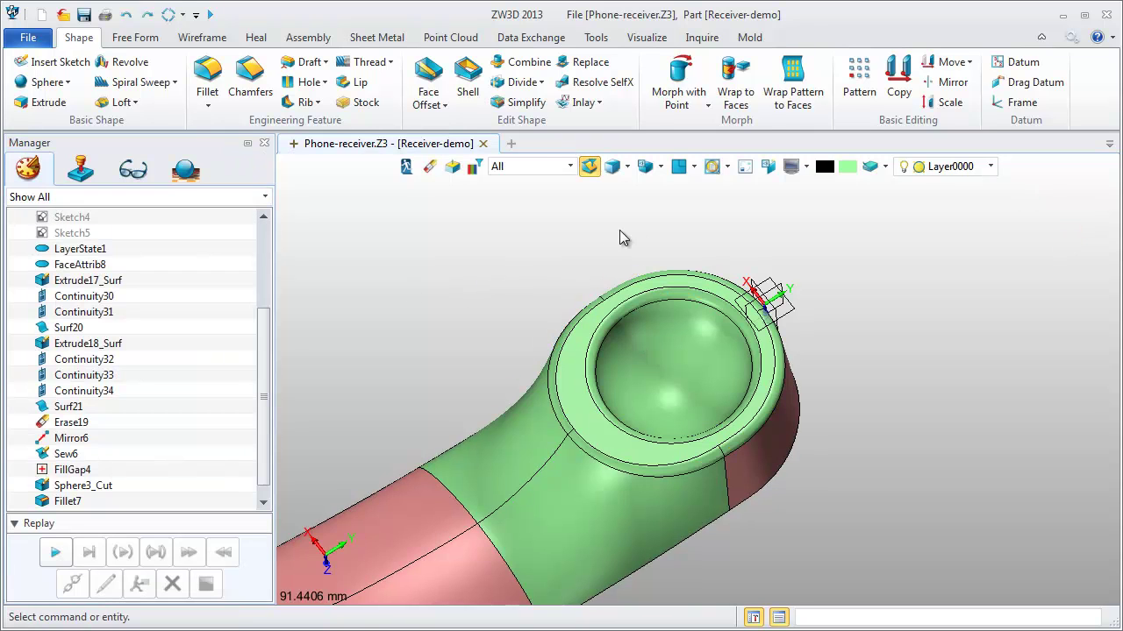
Step: Turn on the Reference layer to show the receiver's sketches
scroll(831, 232, "down", 4)
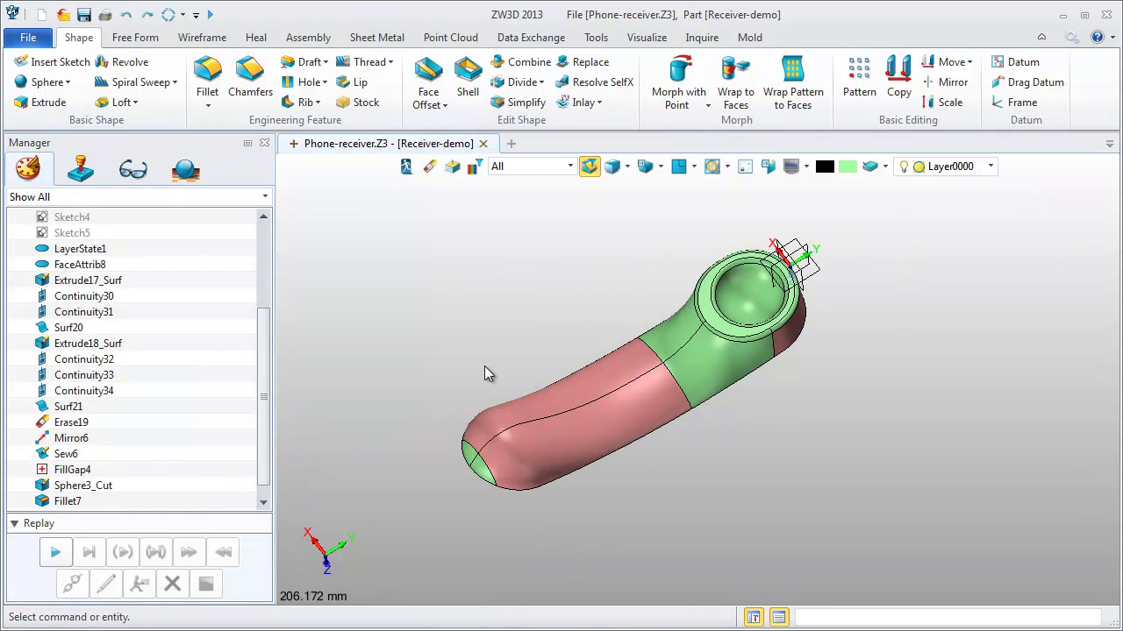
mouse_move(484, 366)
middle_mouse_down()
mouse_move(476, 341)
mouse_move(489, 347)
middle_mouse_up()
scroll(563, 303, "up", 1)
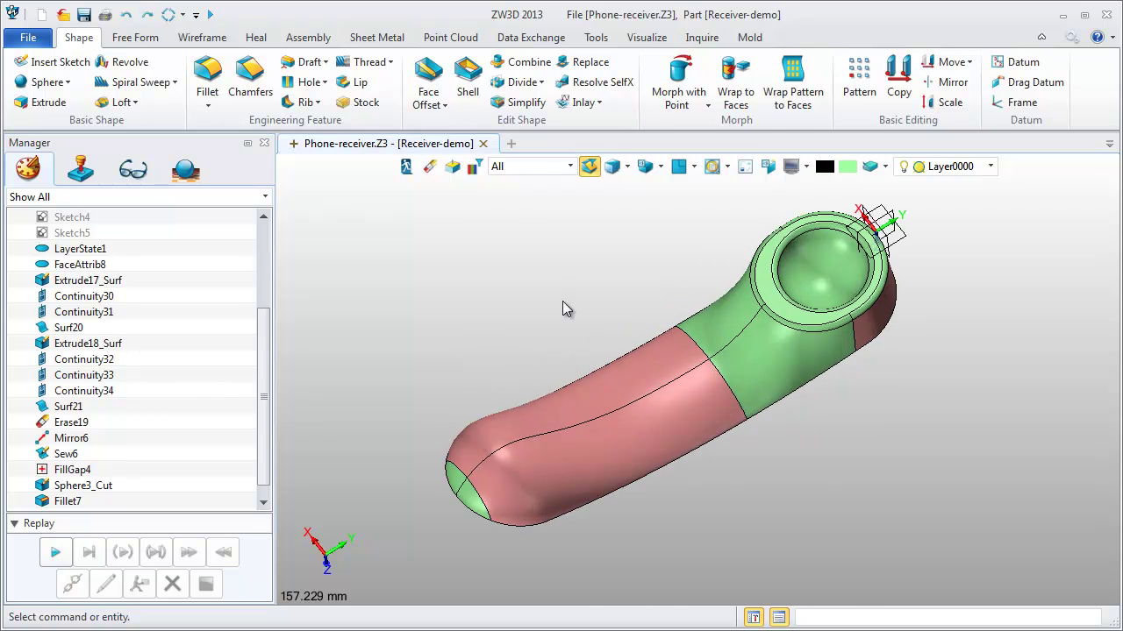
left_click(991, 167)
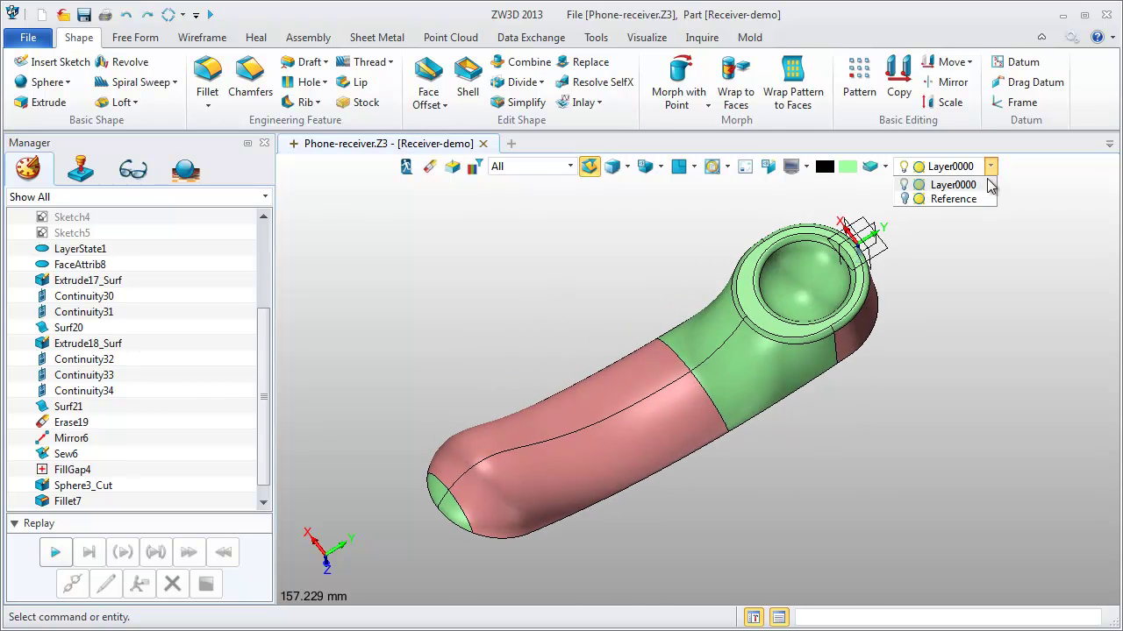
left_click(913, 198)
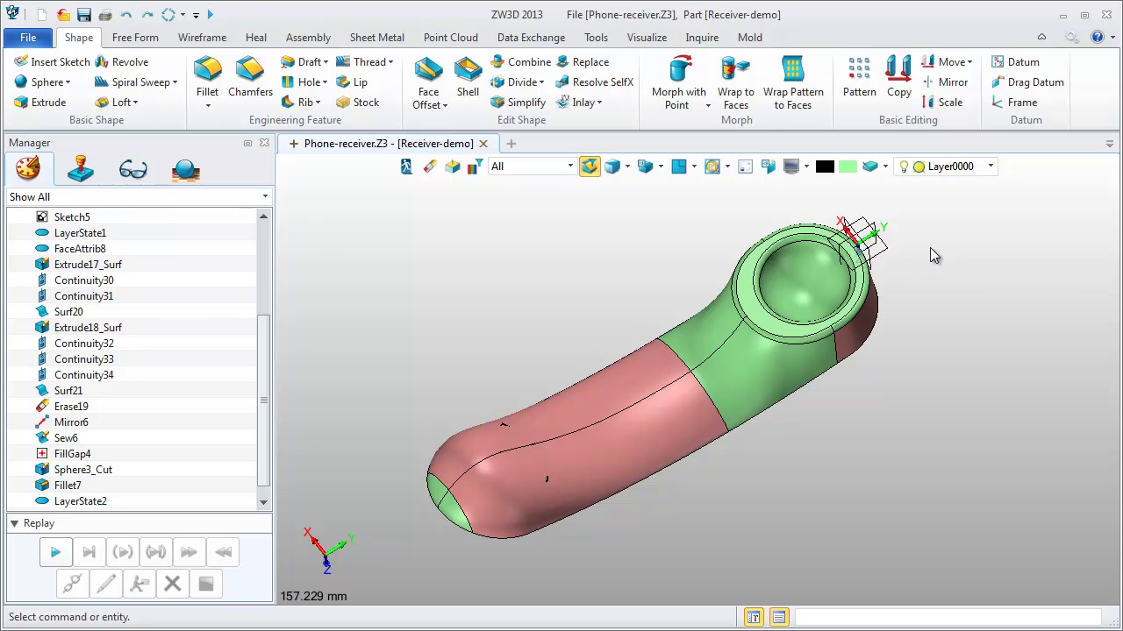
Step: Extrude-cut the Sketch4 profile from -33 to 9 mm in the receiver's rounded end, and erase the pocket's inner faces
key("ctrl+f")
key("ctrl+f")
key("e")
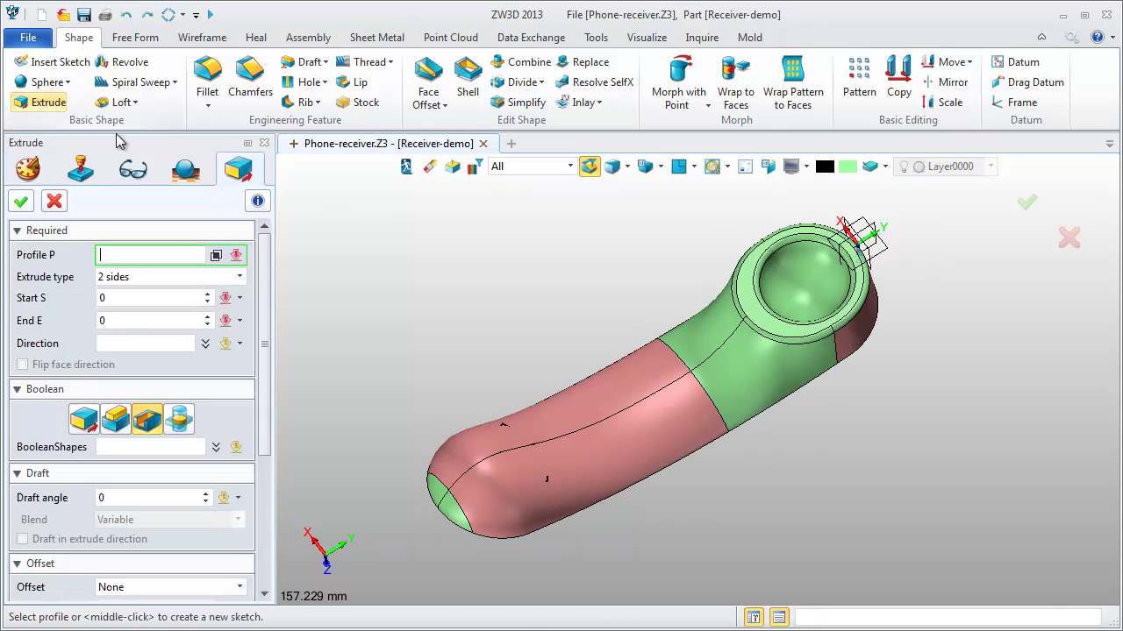
key("ctrl+f")
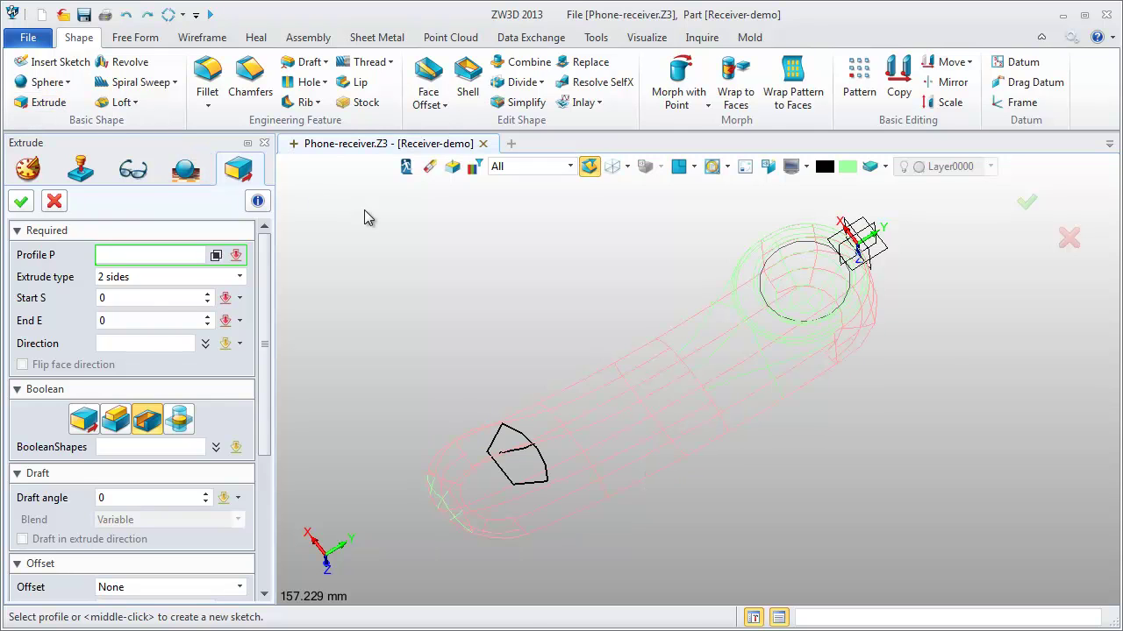
left_click(506, 436)
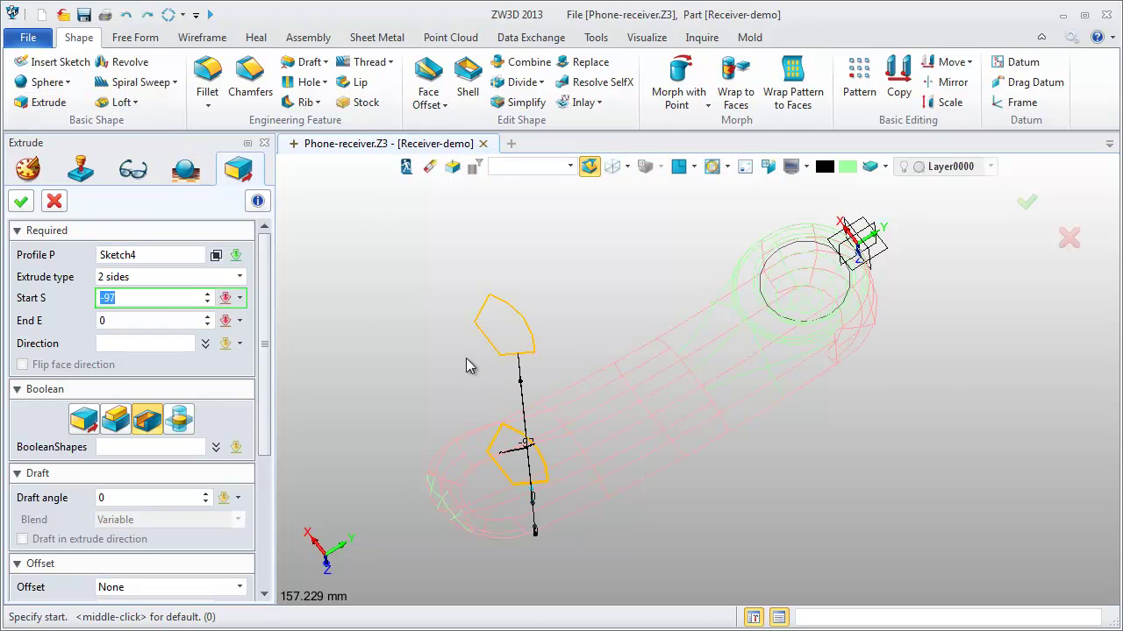
left_click(502, 449)
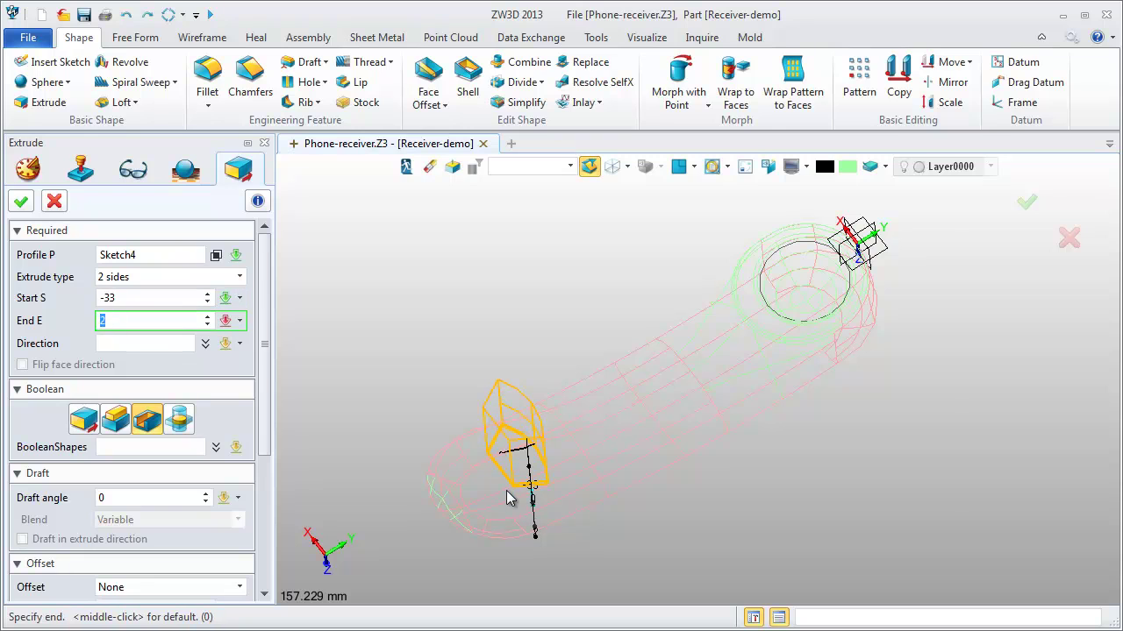
left_click(509, 506)
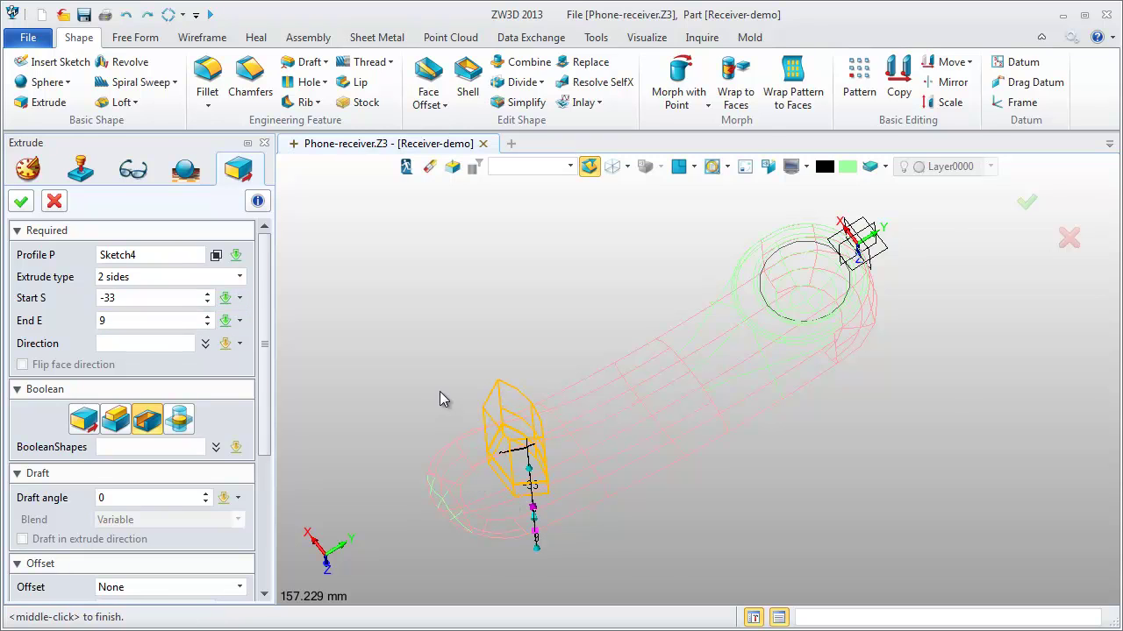
key("ctrl+f")
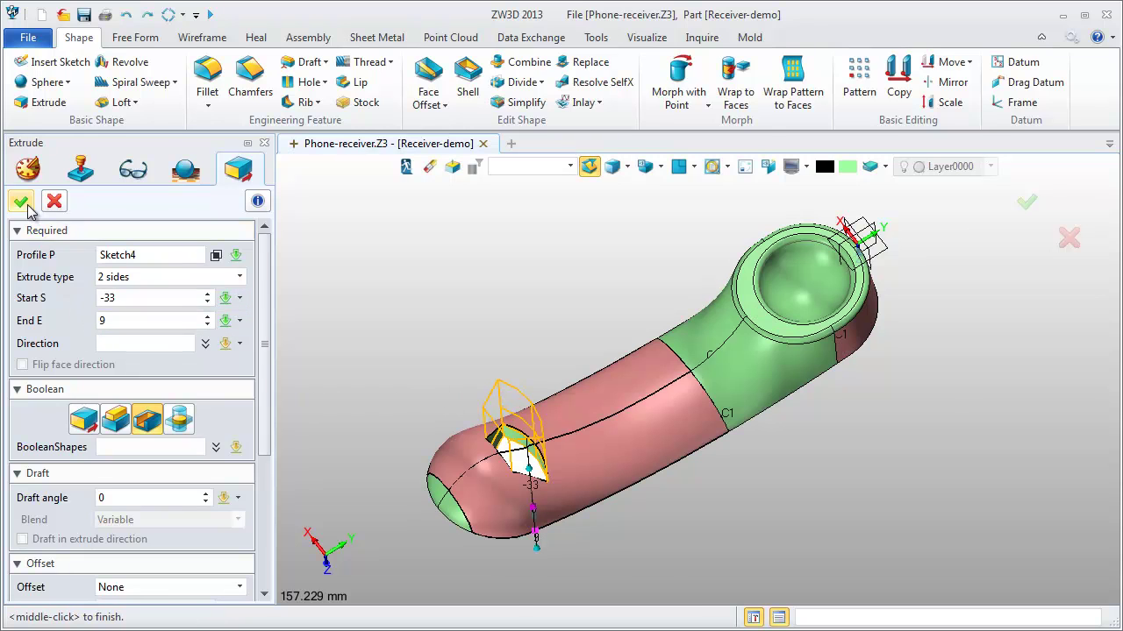
middle_click(398, 334)
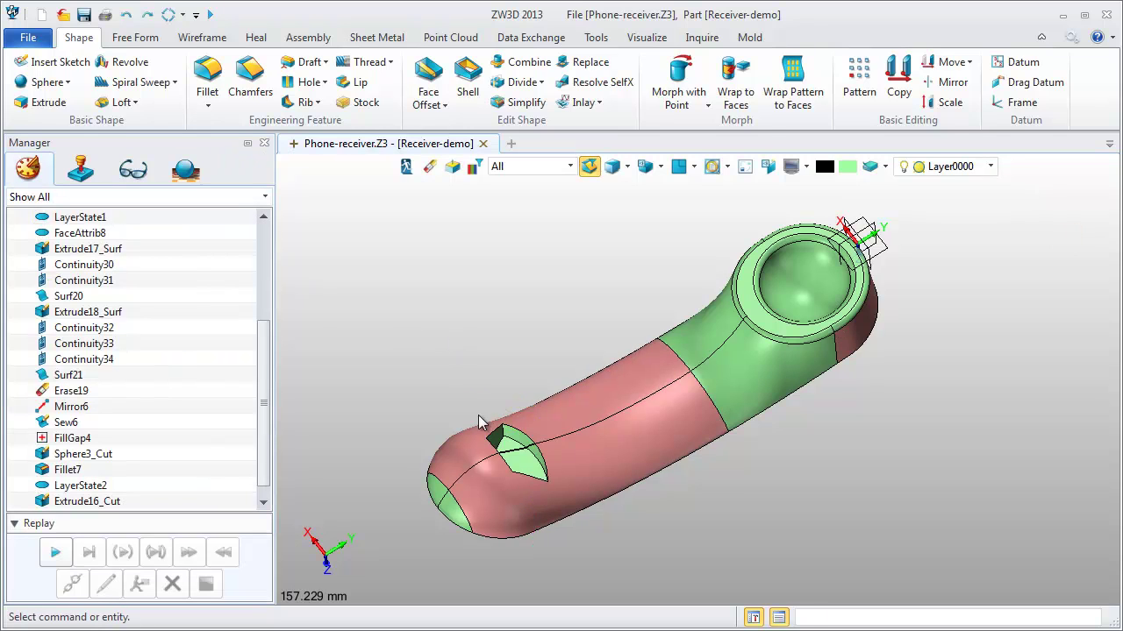
right_click(528, 471)
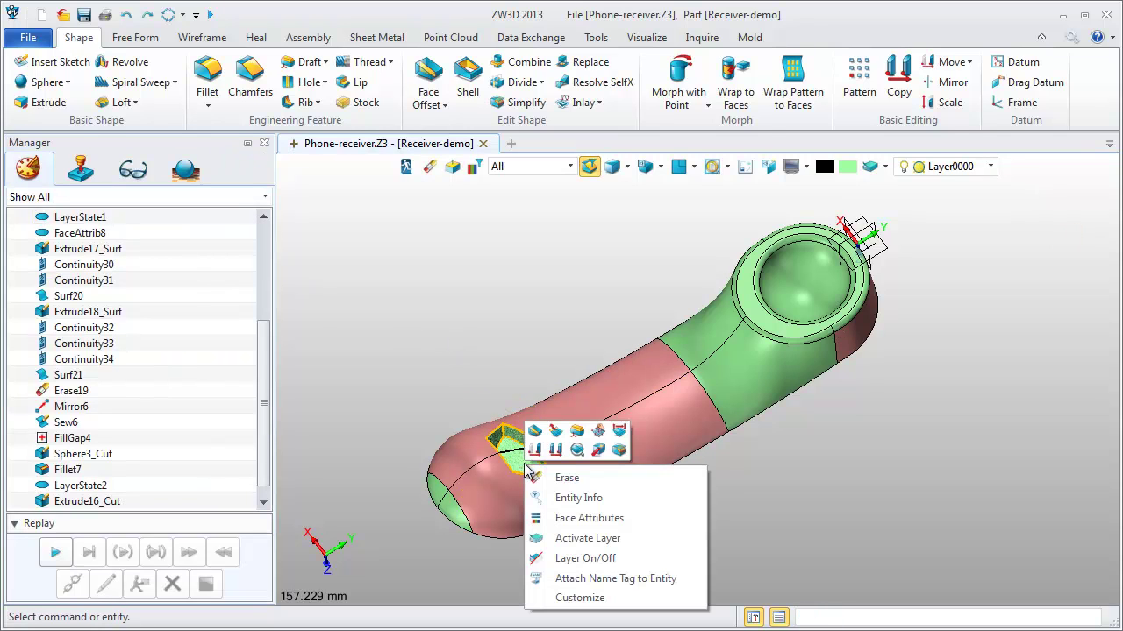
left_click(561, 478)
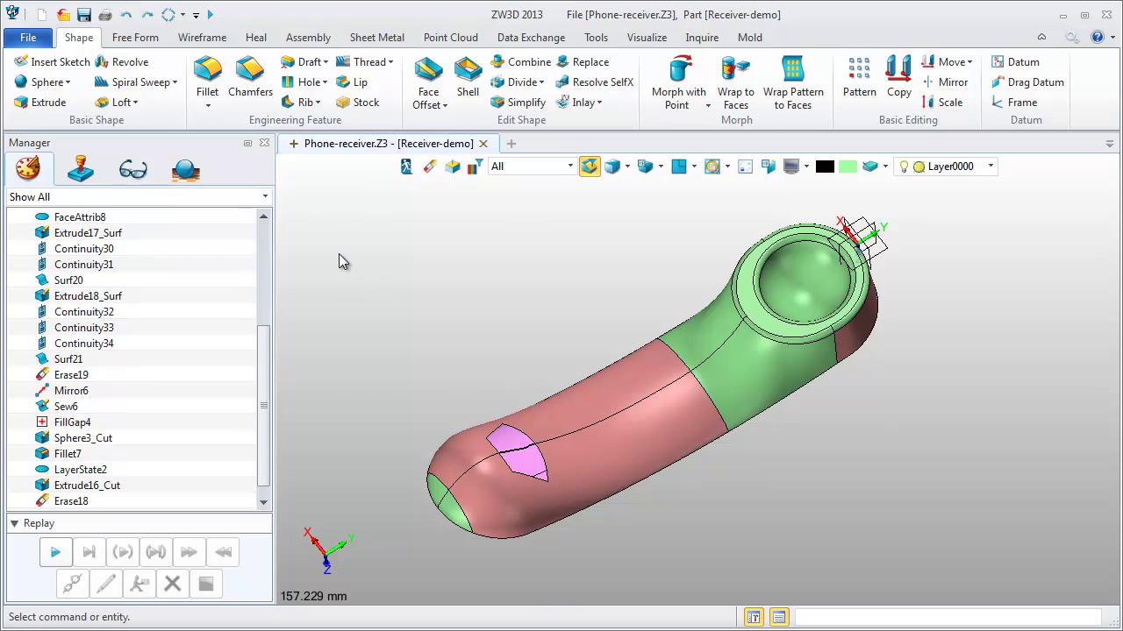
Step: Start a Curve Mesh over the new opening with its long curved edges as the first U curve list
scroll(518, 568, "up", 5)
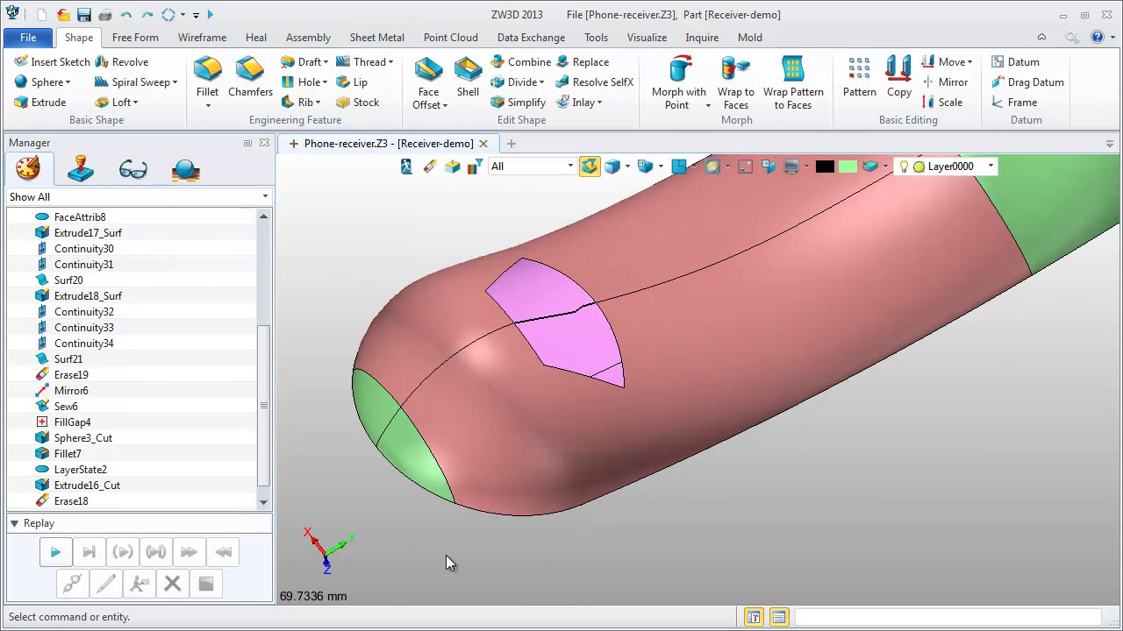
left_click(142, 42)
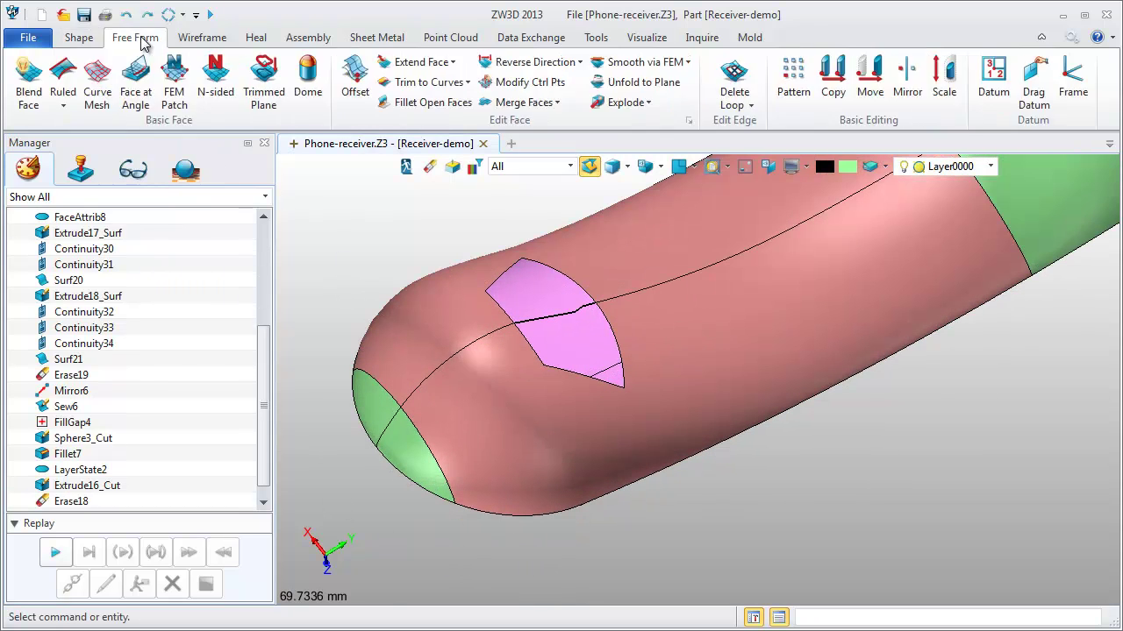
left_click(97, 77)
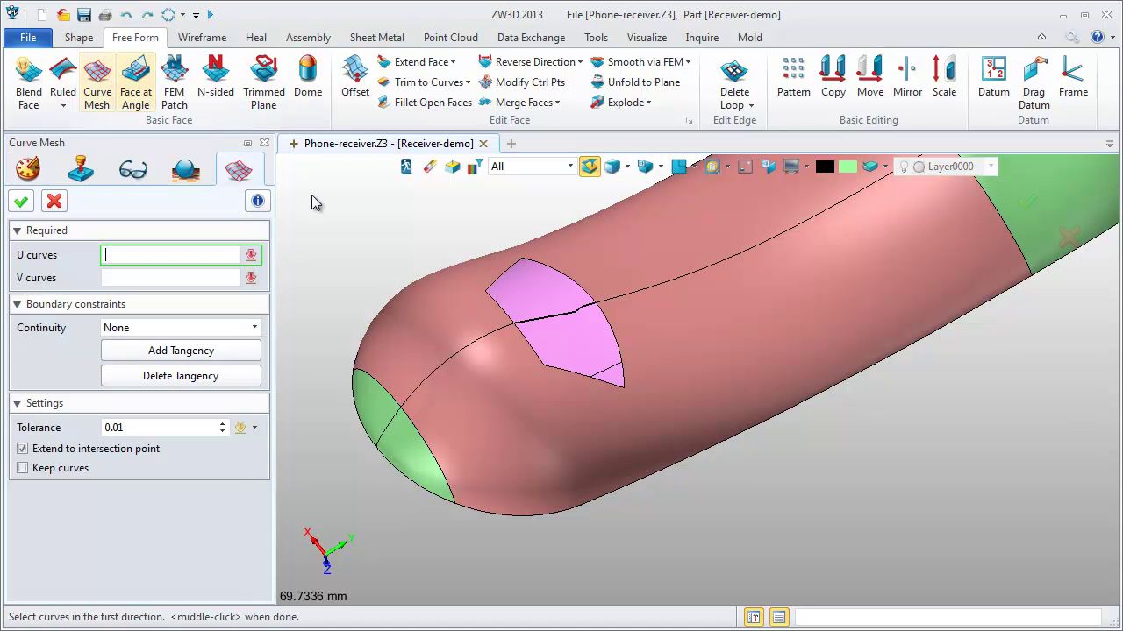
right_click(349, 198)
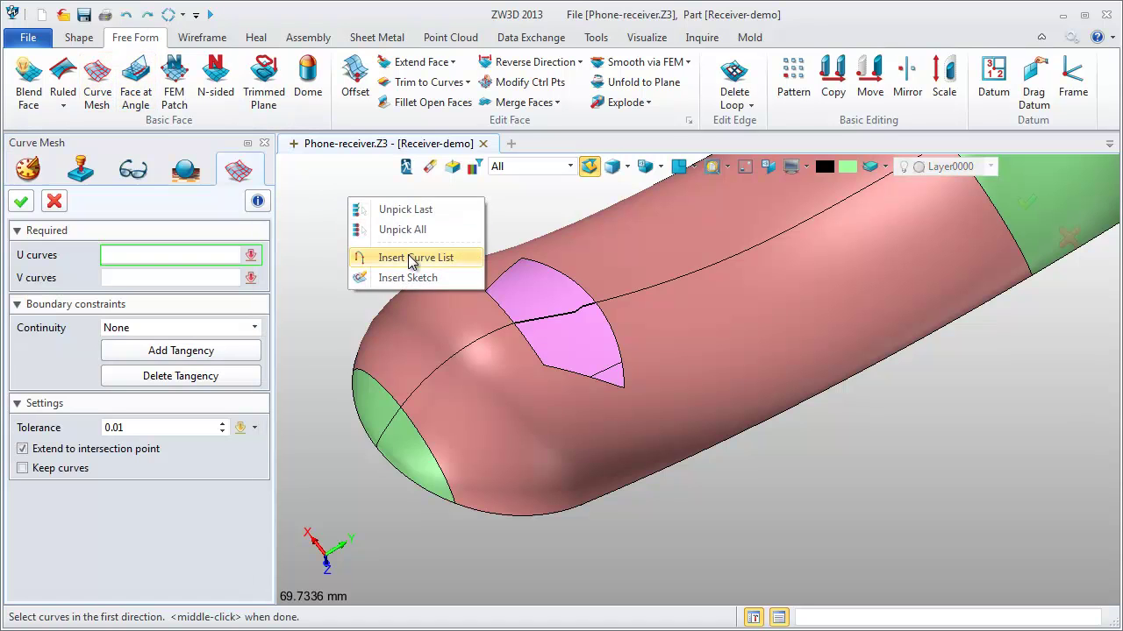
left_click(368, 256)
left_click(564, 277)
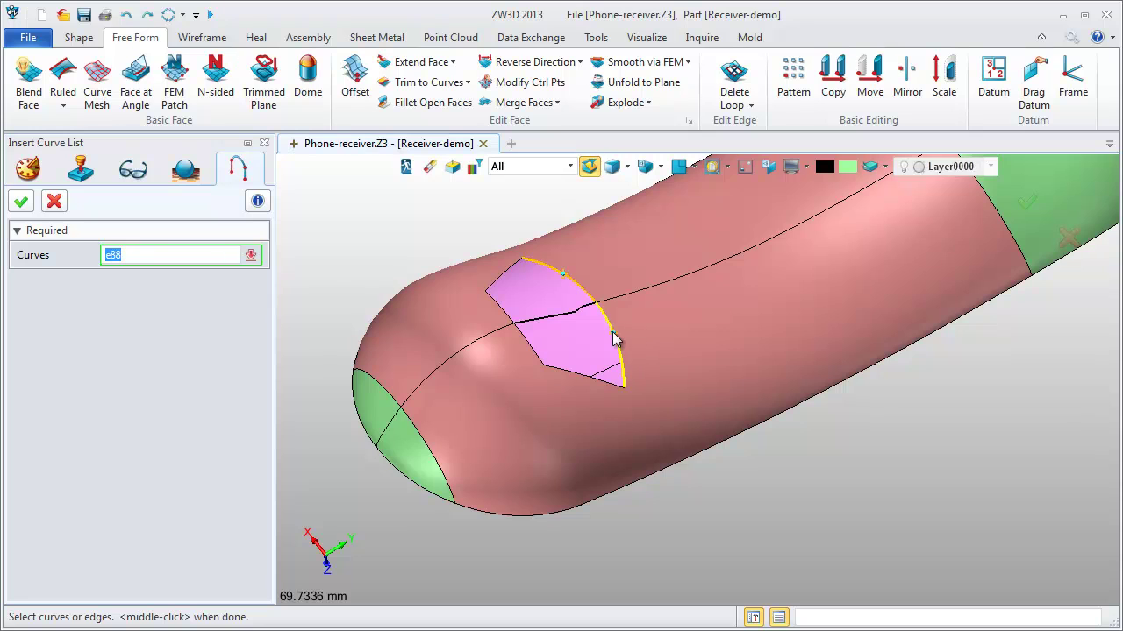
left_click(594, 332)
middle_click(305, 209)
Step: Add the two opening edges nearest the receiver's tip as the second U curve list of the Curve Mesh
right_click(305, 208)
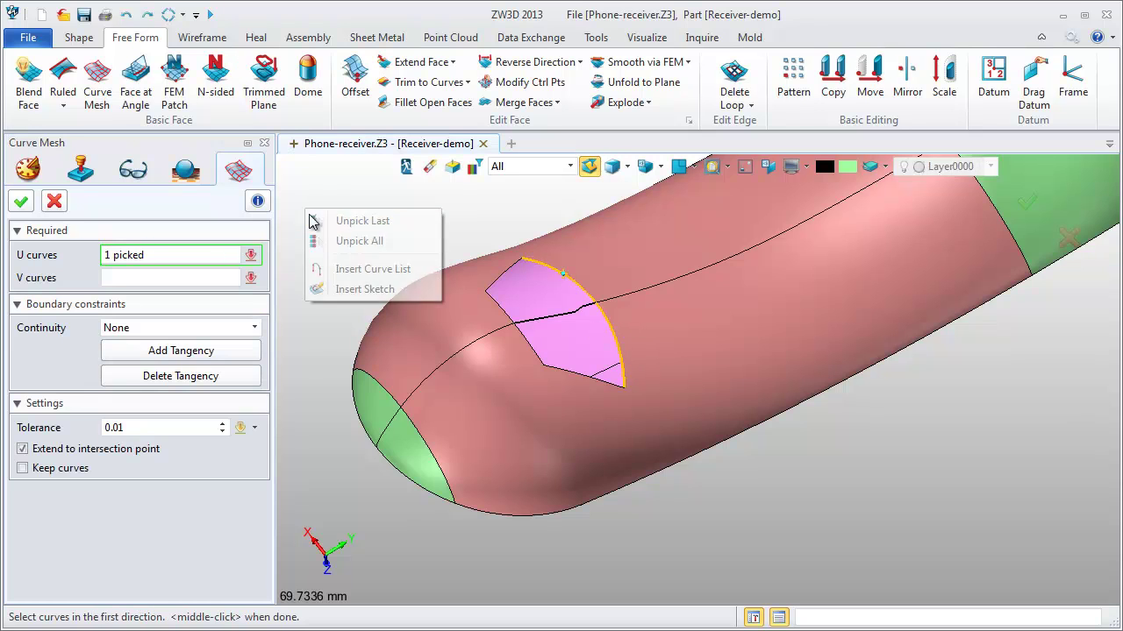
left_click(365, 266)
left_click(498, 303)
left_click(533, 349)
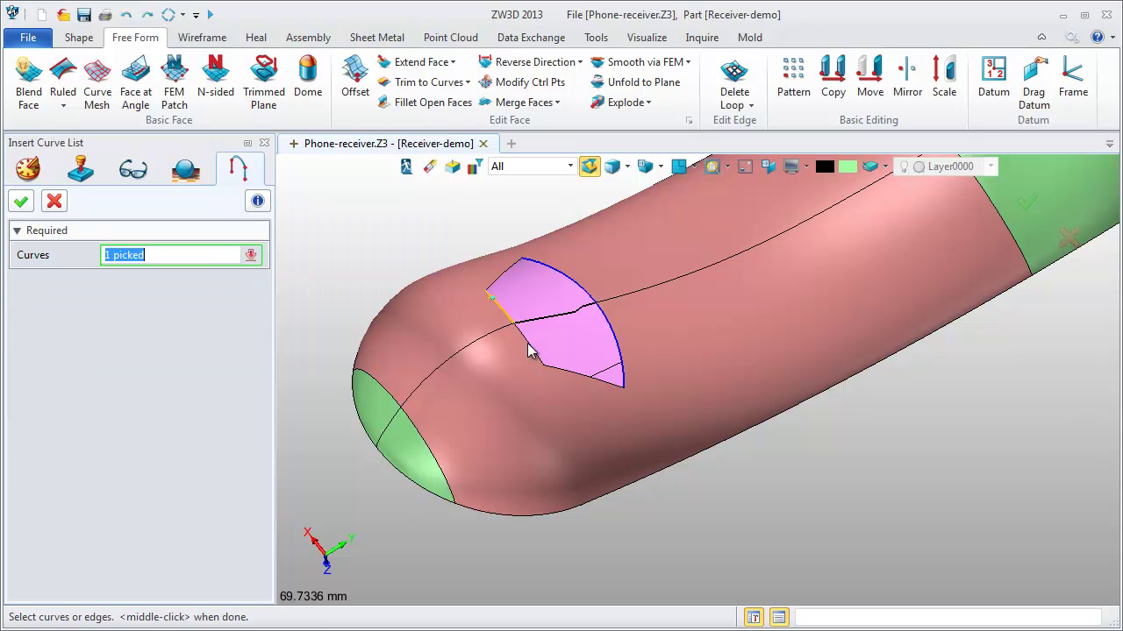
middle_click(349, 227)
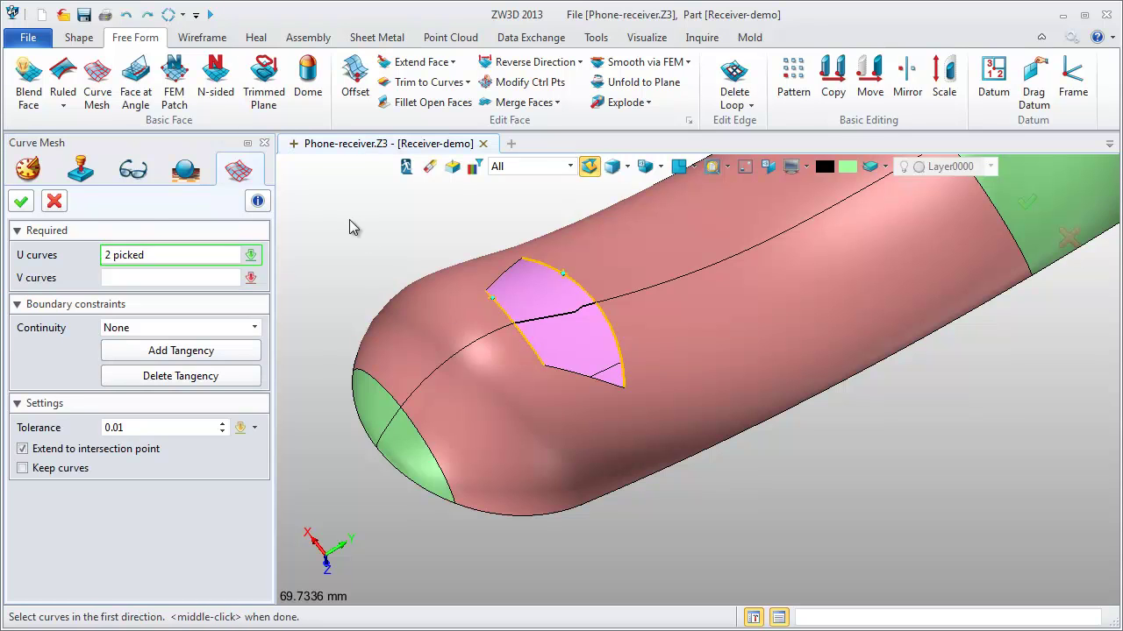
Step: Add the opening's two short side edges and the middle curve as V curves, and finish the Curve Mesh with Tangent continuity
left_click(507, 272)
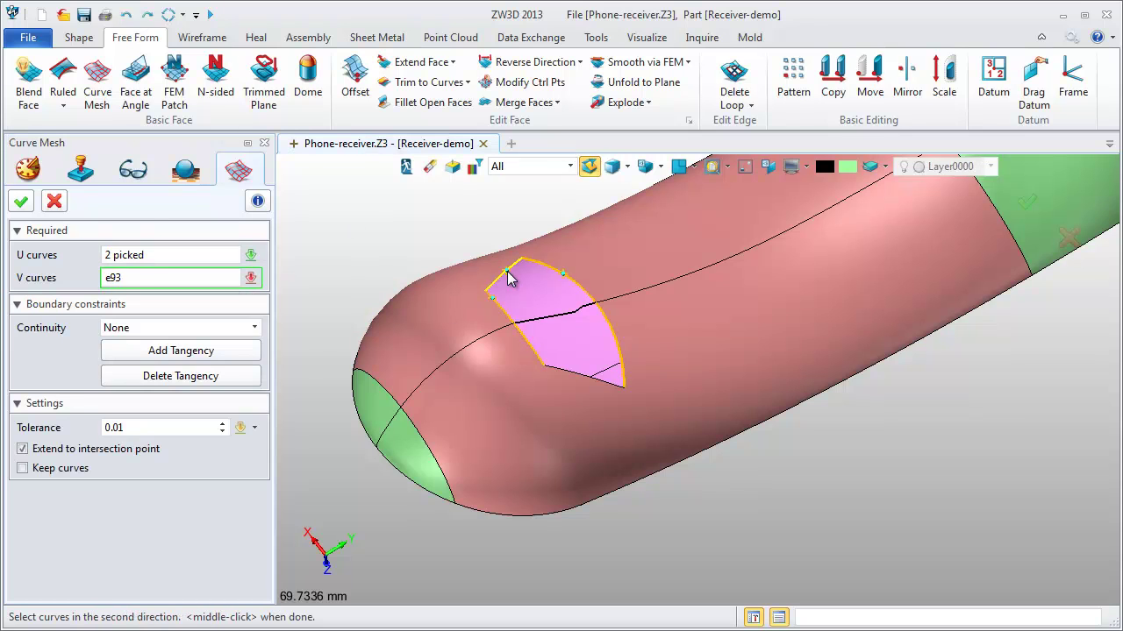
left_click(581, 379)
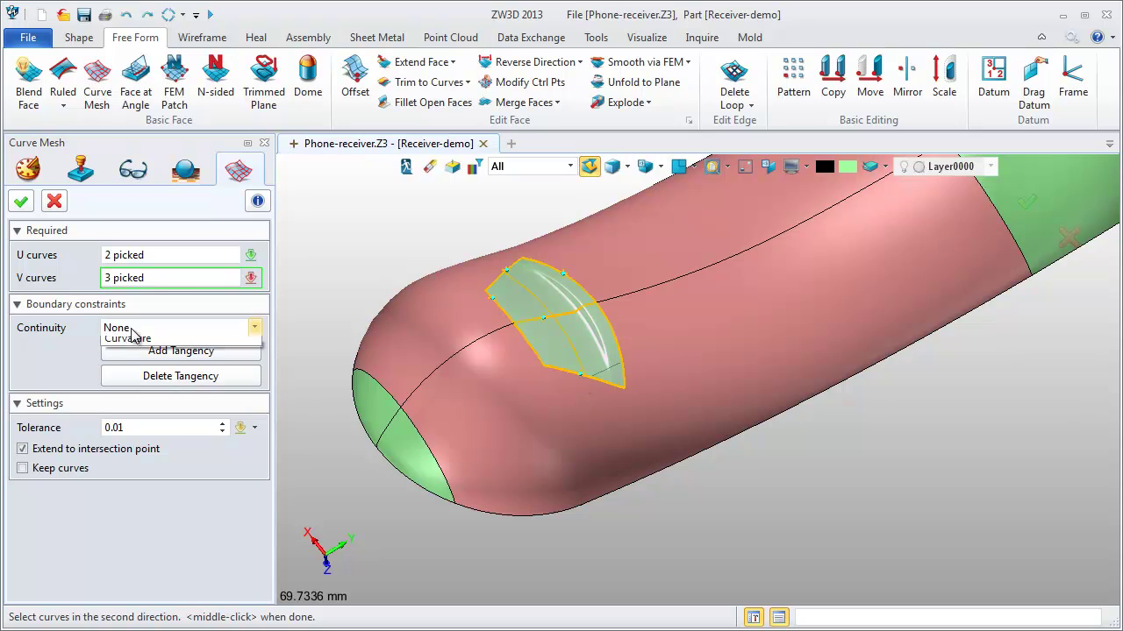
left_click(141, 329)
left_click(140, 364)
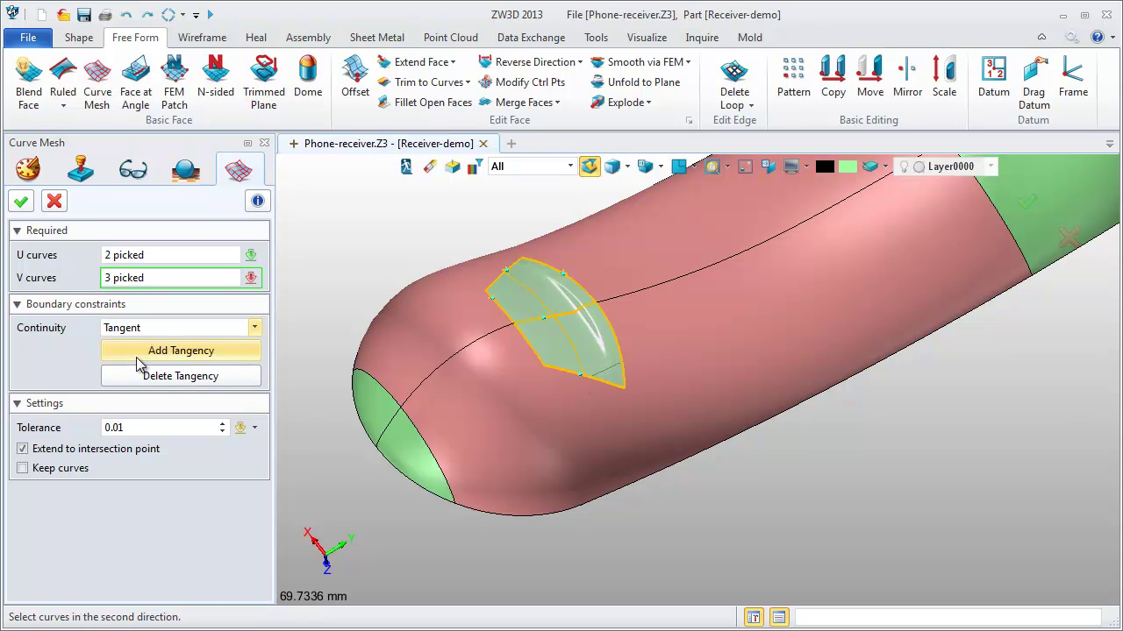
left_click(22, 202)
Step: Hide the edge lines on the shaded receiver model
middle_click_drag(366, 257, 404, 279)
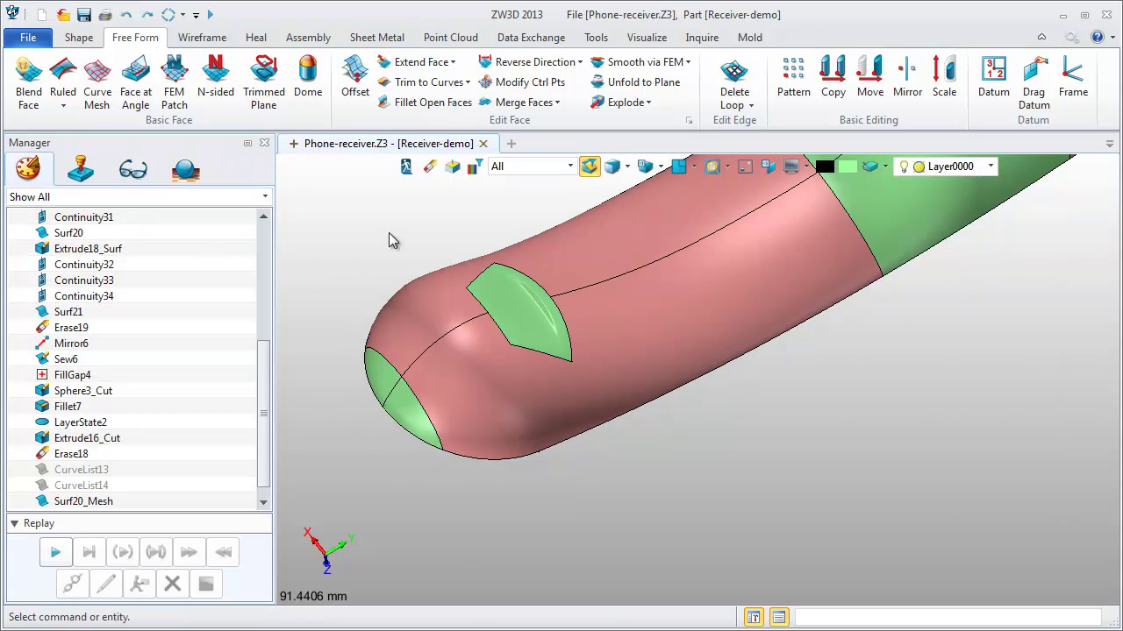
middle_click_drag(392, 242, 375, 281)
key("ctrl+a")
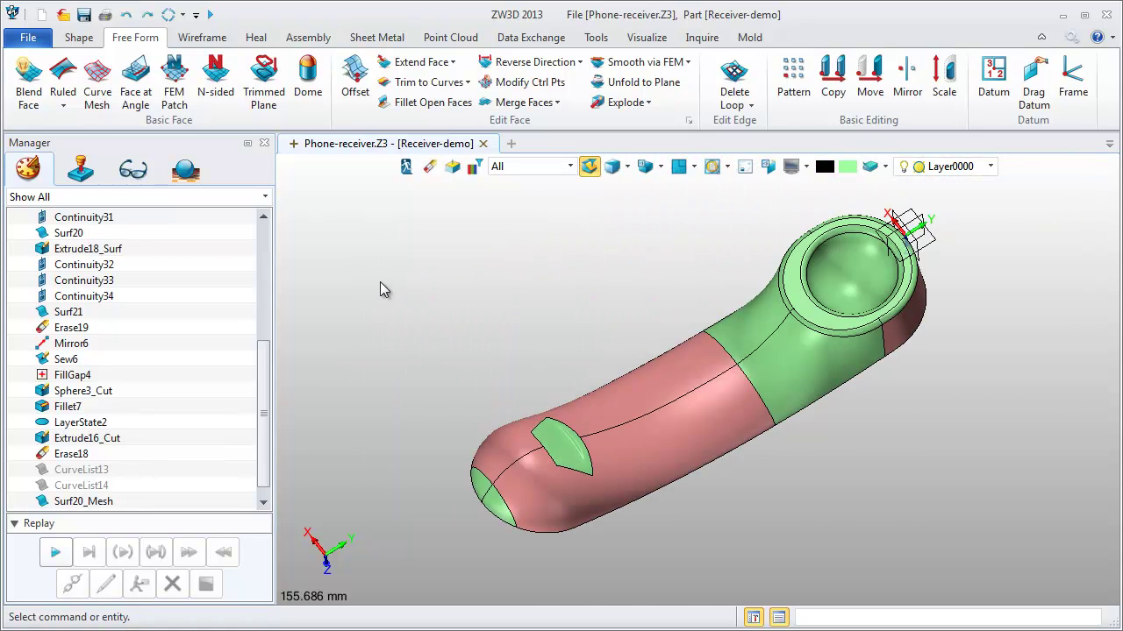
left_click(646, 173)
middle_click_drag(583, 260, 530, 219)
Step: Select the whole receiver using the Shape filter and set its face color to light green (RGB 160, 255, 160)
left_click(527, 166)
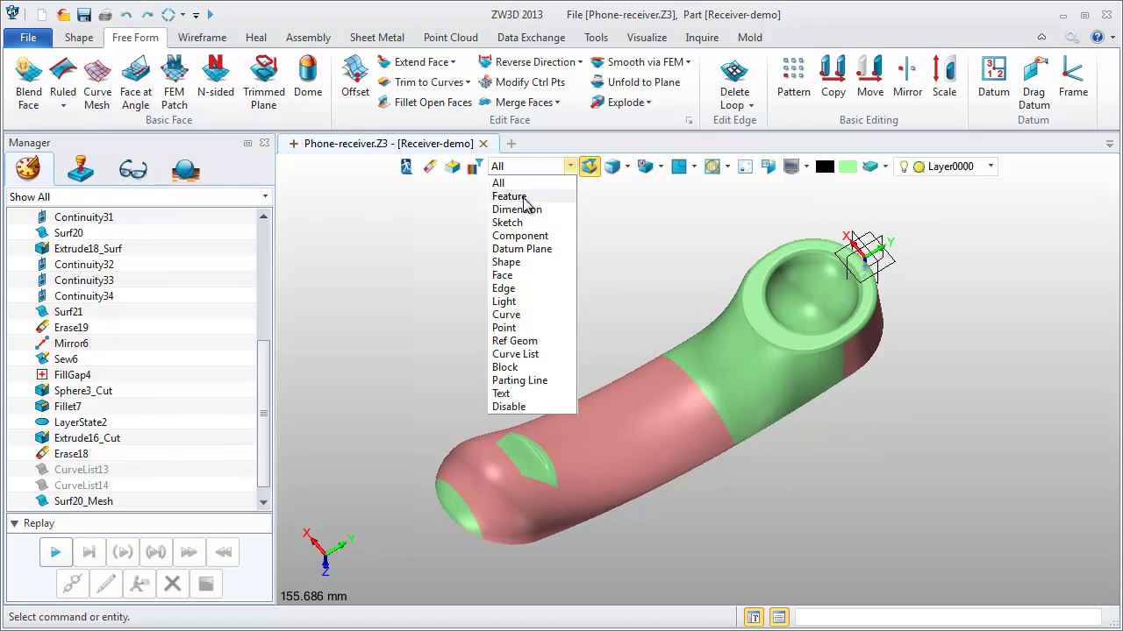
left_click(506, 262)
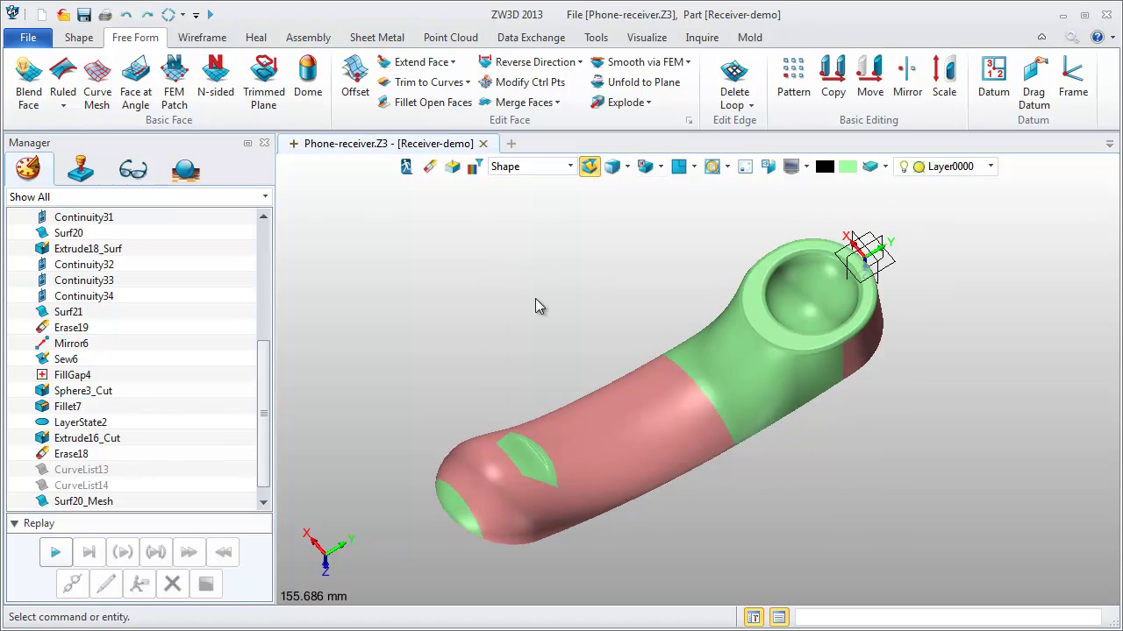
right_click(612, 418)
left_click(675, 491)
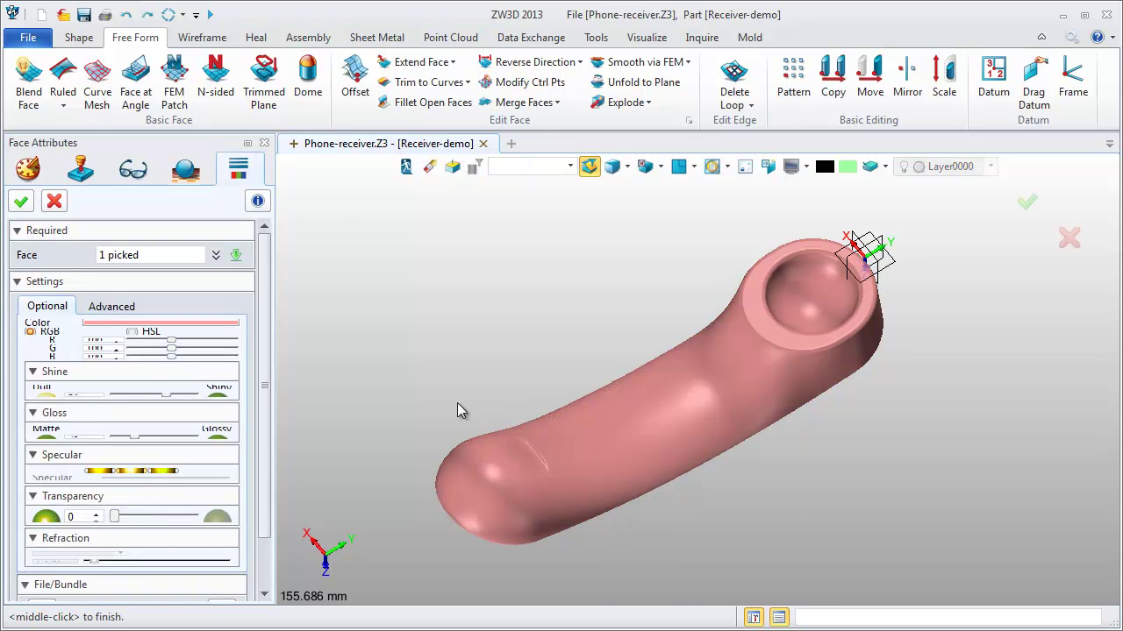
left_click(202, 333)
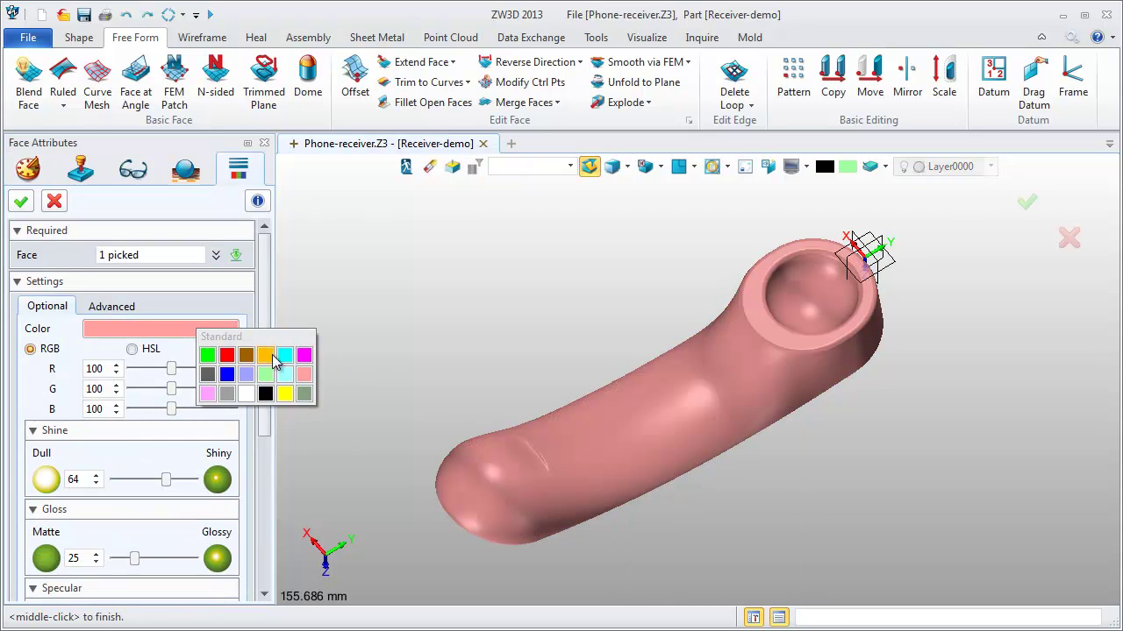
left_click(271, 369)
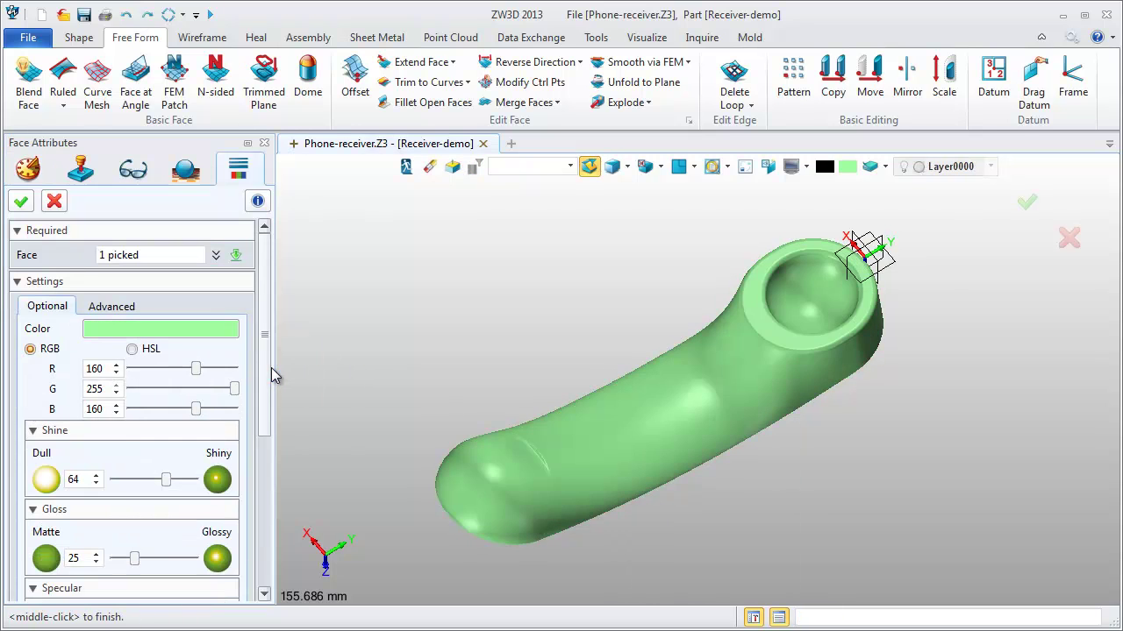
left_click(21, 201)
Step: Run Analyze Faces with black stripes on the receiver and examine surface continuity around the curve mesh patch and along the whole body
middle_click_drag(499, 266, 459, 260)
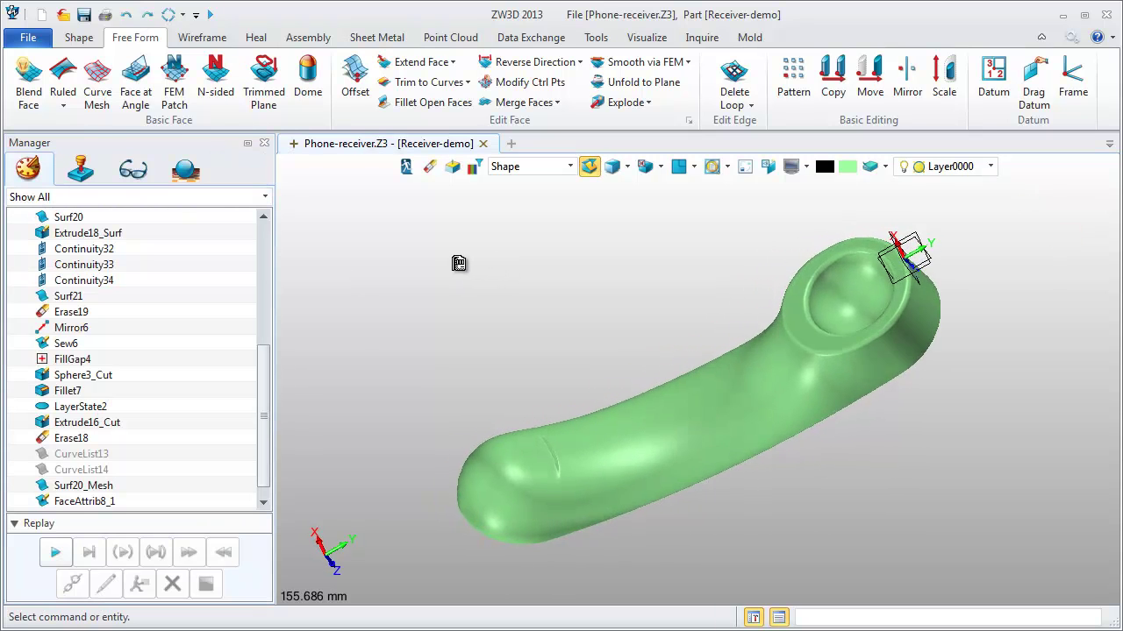
middle_click_drag(787, 483, 545, 390)
middle_click_drag(756, 373, 543, 352)
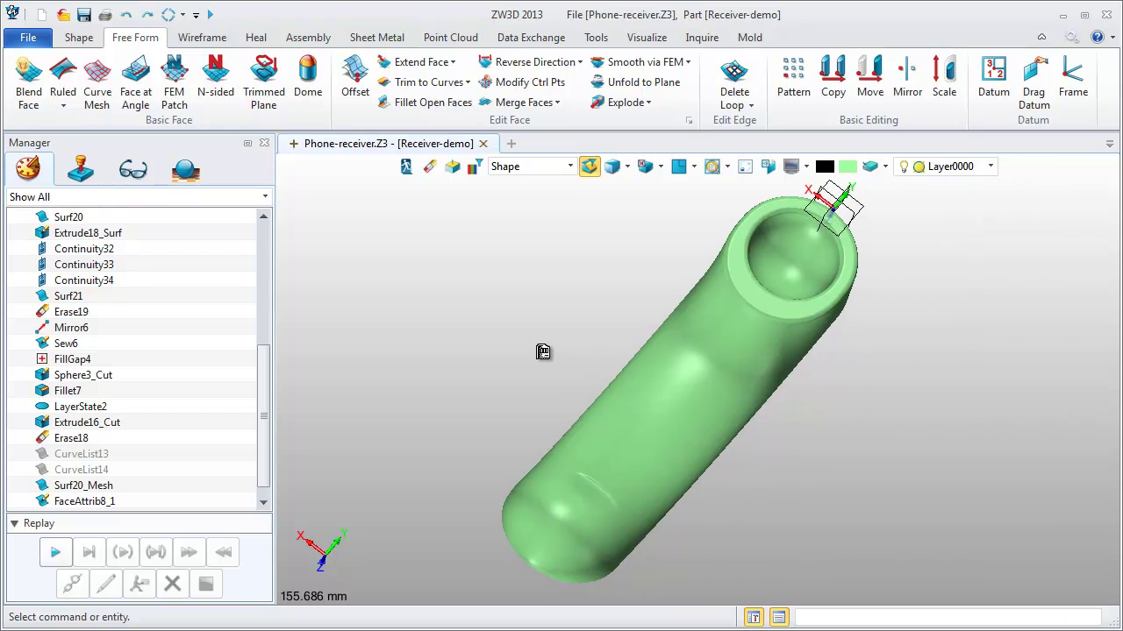
left_click(702, 37)
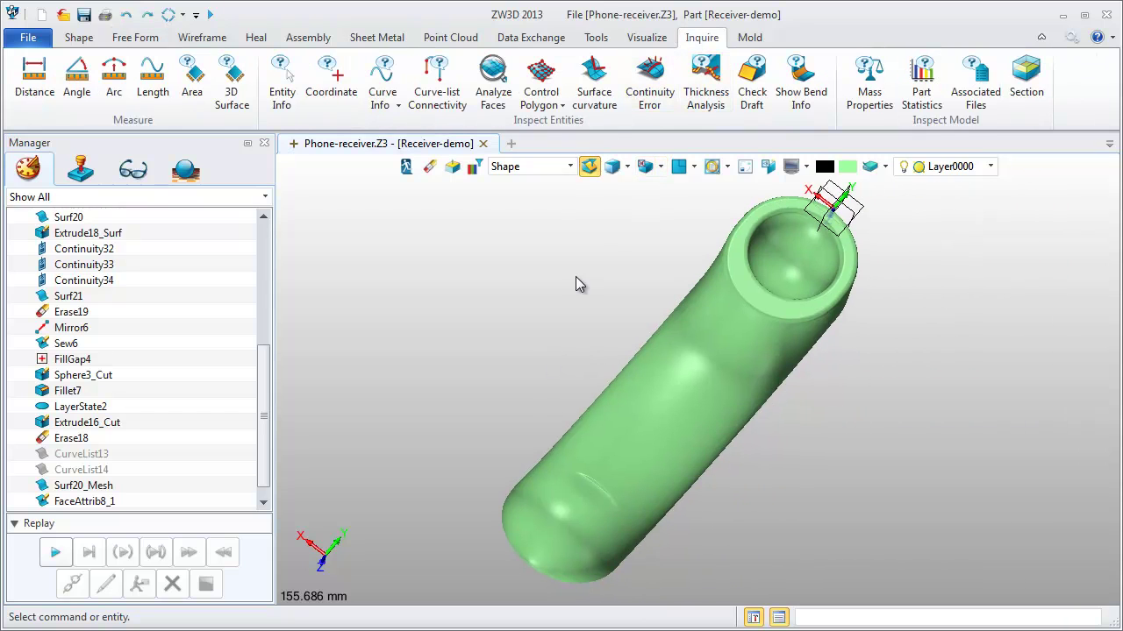
left_click(493, 79)
middle_click_drag(554, 379, 594, 322)
scroll(560, 497, "up", 5)
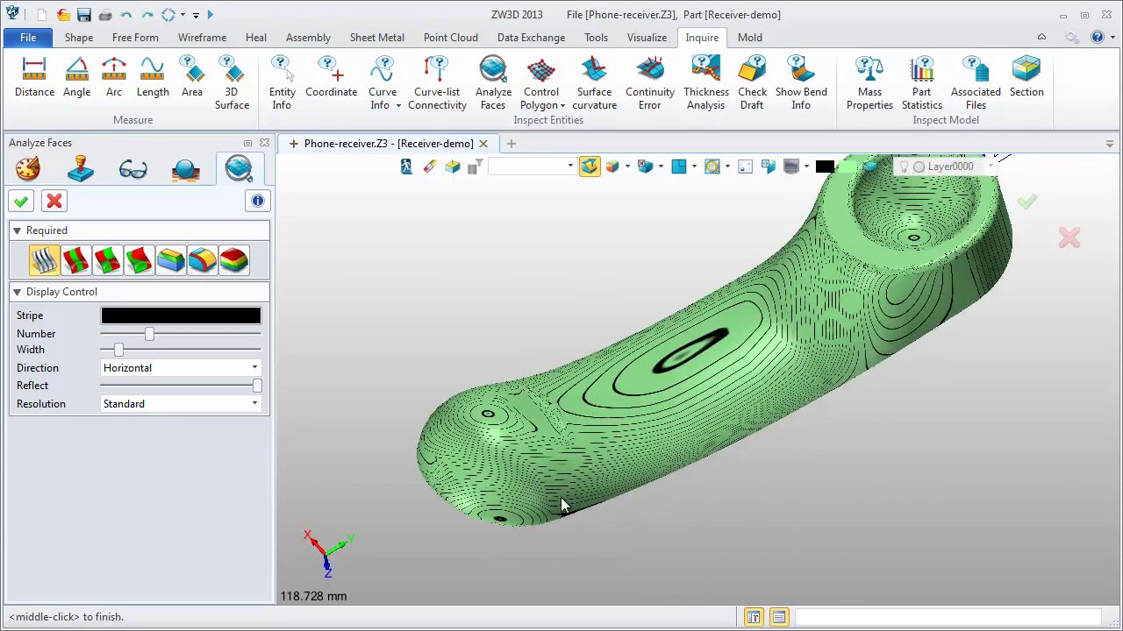
scroll(567, 517, "up", 2)
scroll(643, 540, "down", 2)
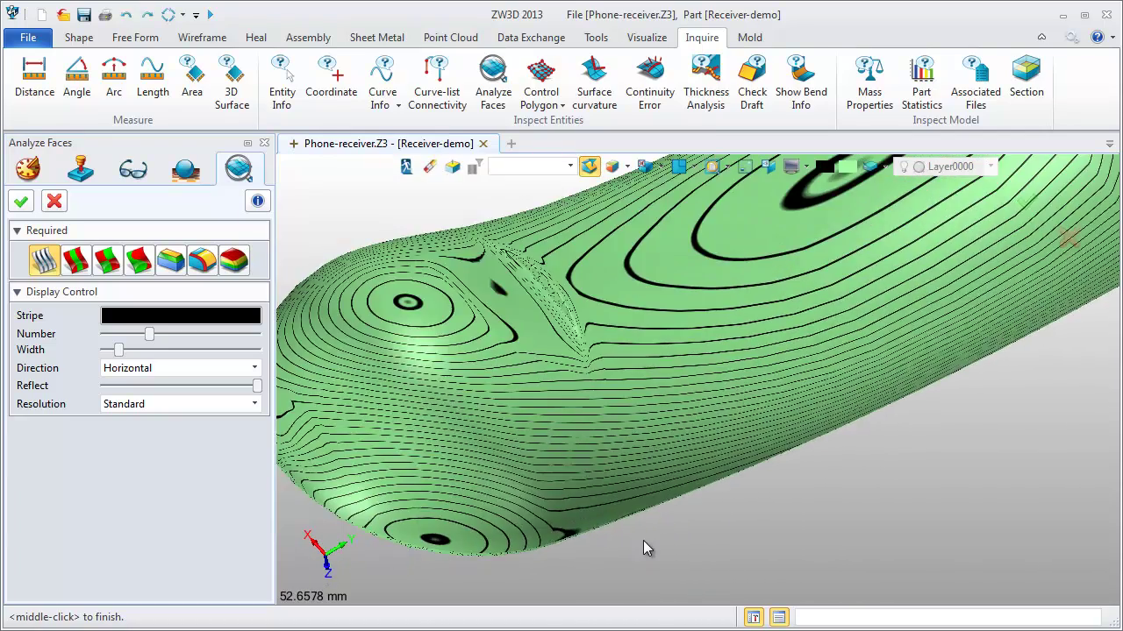
scroll(643, 458, "down", 2)
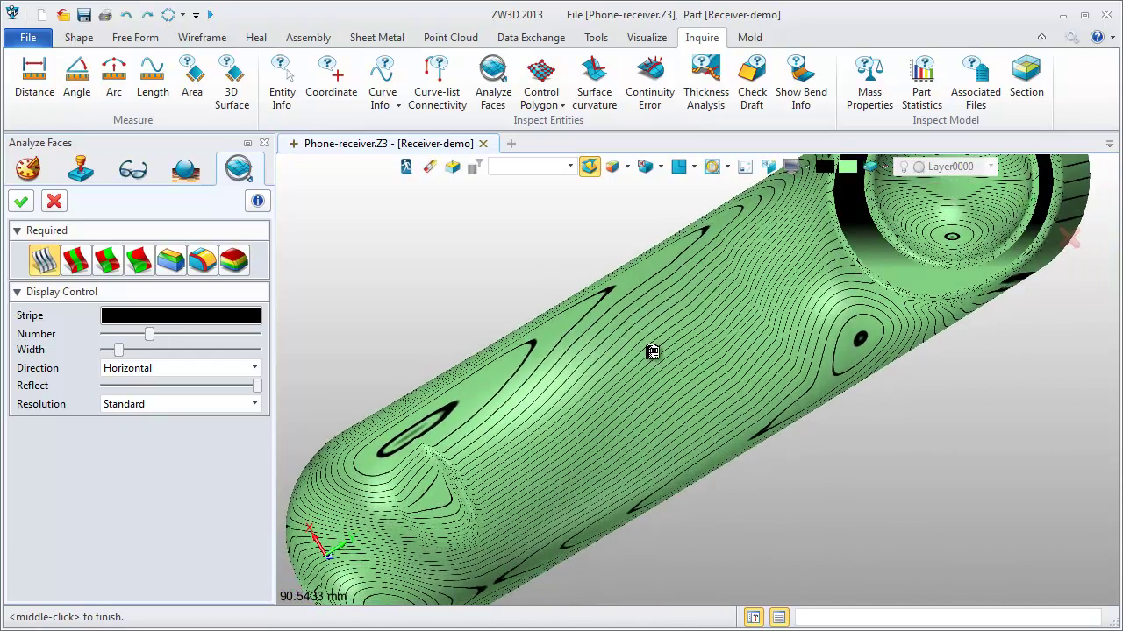
scroll(614, 321, "down", 4)
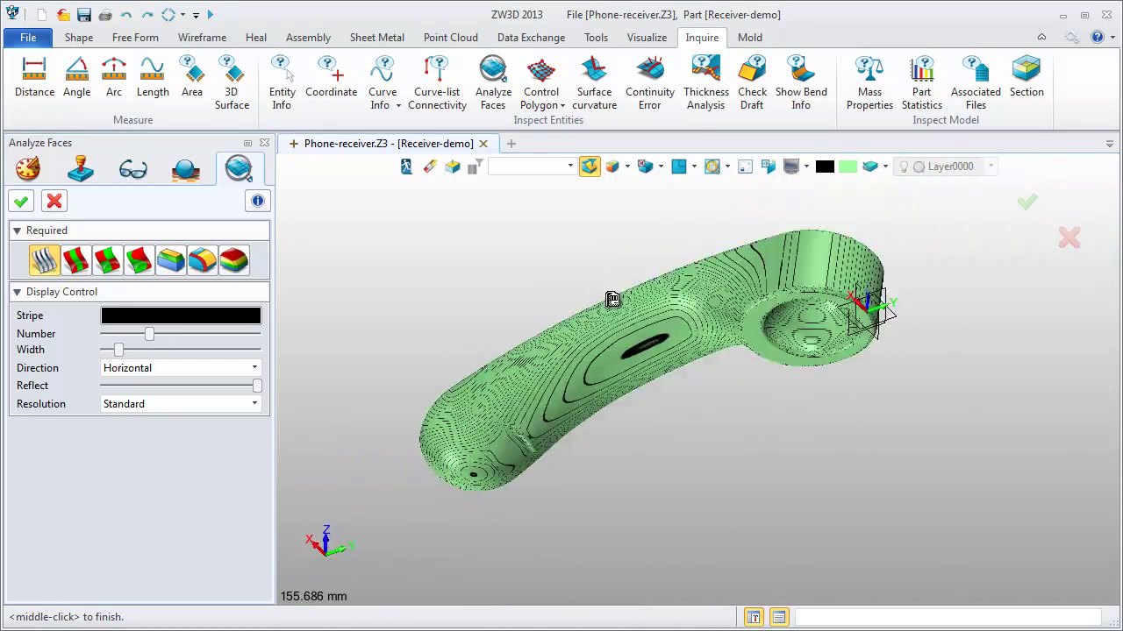